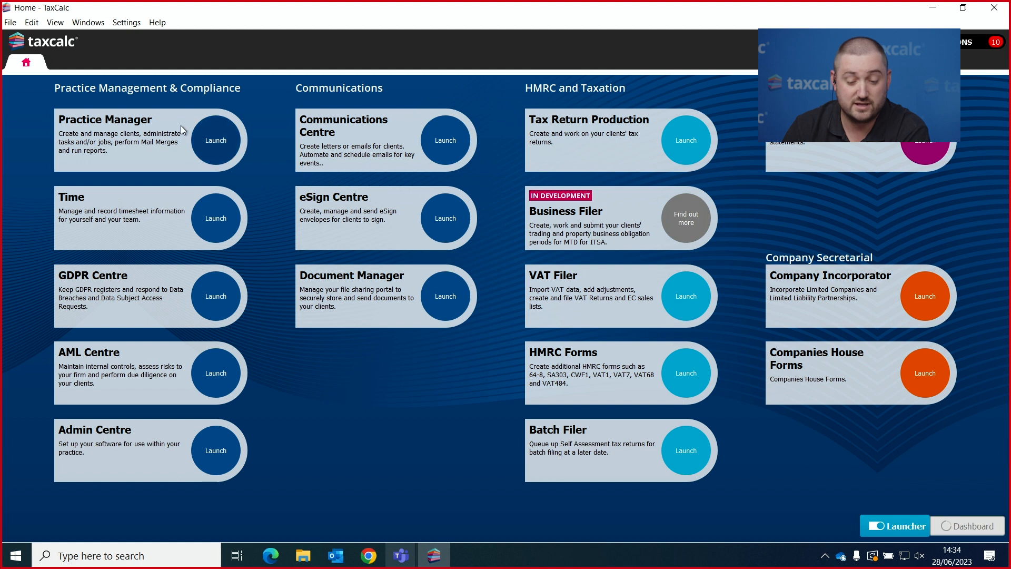
Launch Practice Manager, search the client list by the client's surname and open the matching individual's record
{"action": "left_click", "coordinate": [214, 141]}
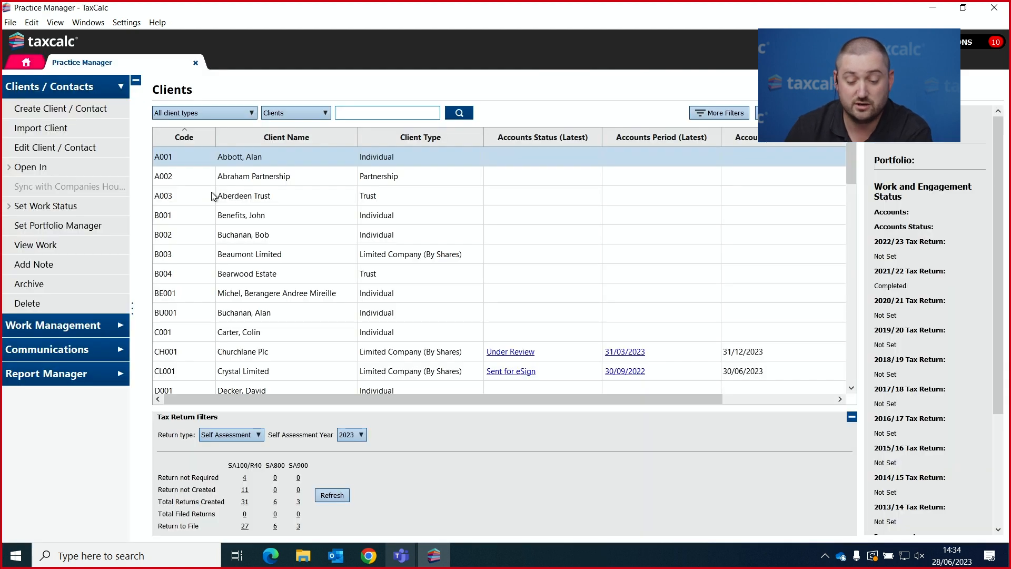
{"action": "type", "text": "chang"}
{"action": "key", "text": "Return"}
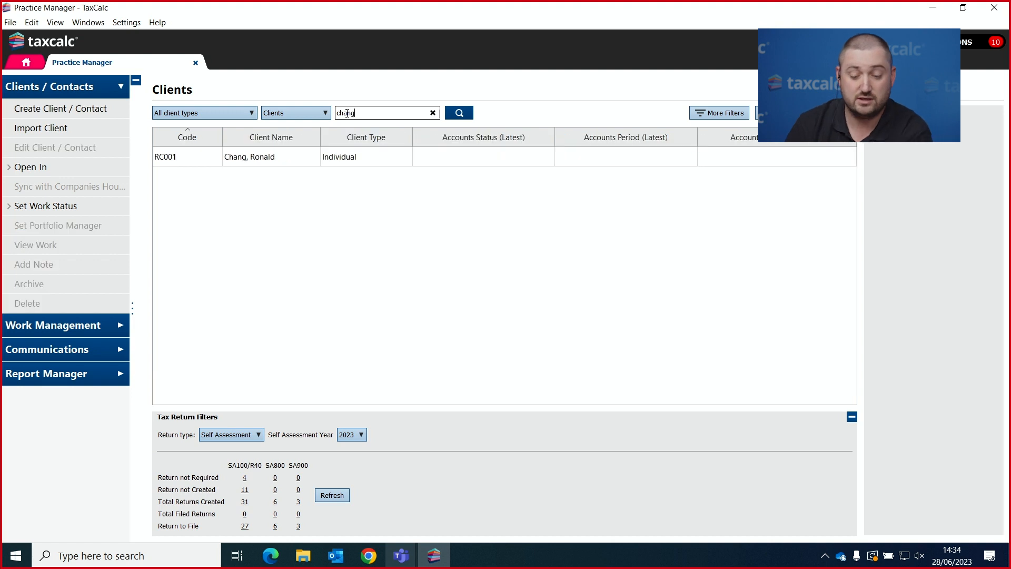
{"action": "left_click", "coordinate": [319, 158]}
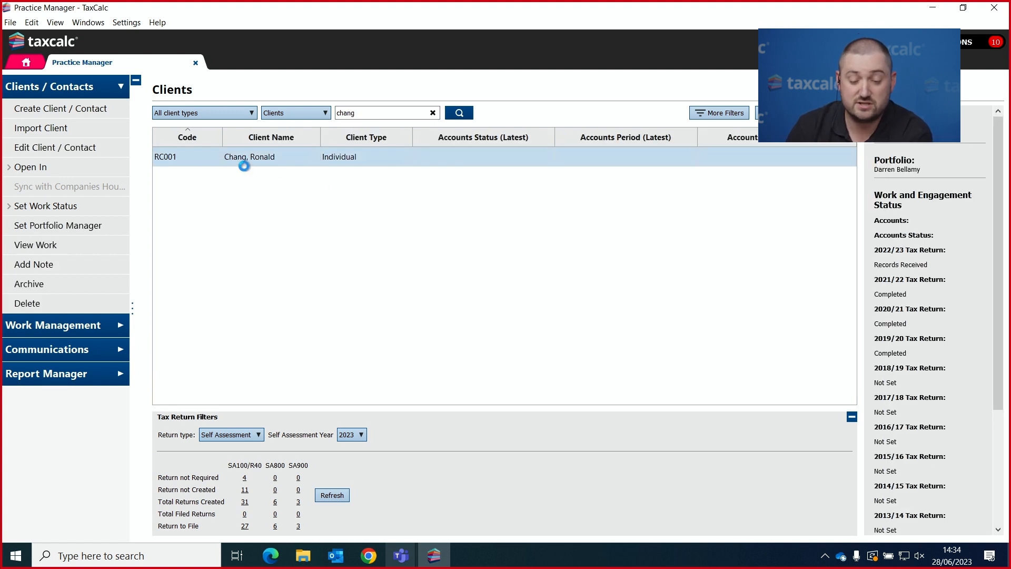
{"action": "double_click", "coordinate": [186, 157]}
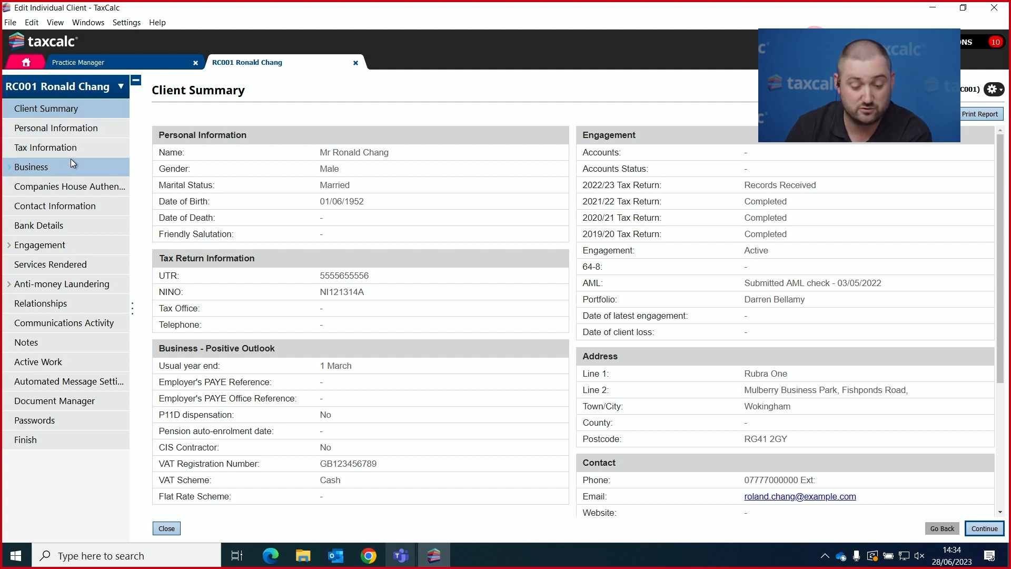
Examine the client's Engagement page, including the options offered for the Customer Value custom field and for Bookkeeping software
{"action": "left_click", "coordinate": [66, 248]}
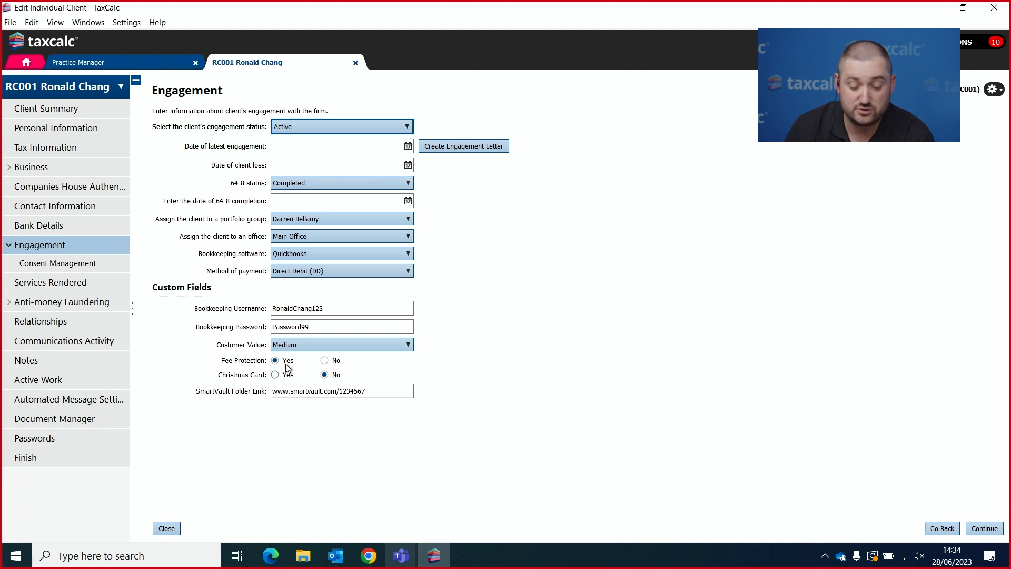
{"action": "left_click", "coordinate": [292, 346]}
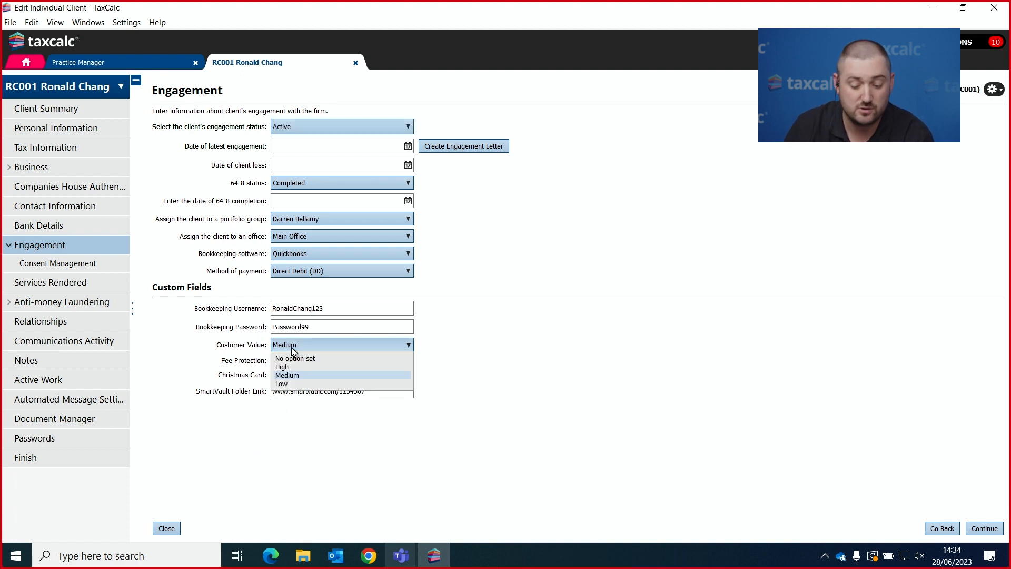
{"action": "left_click", "coordinate": [334, 345]}
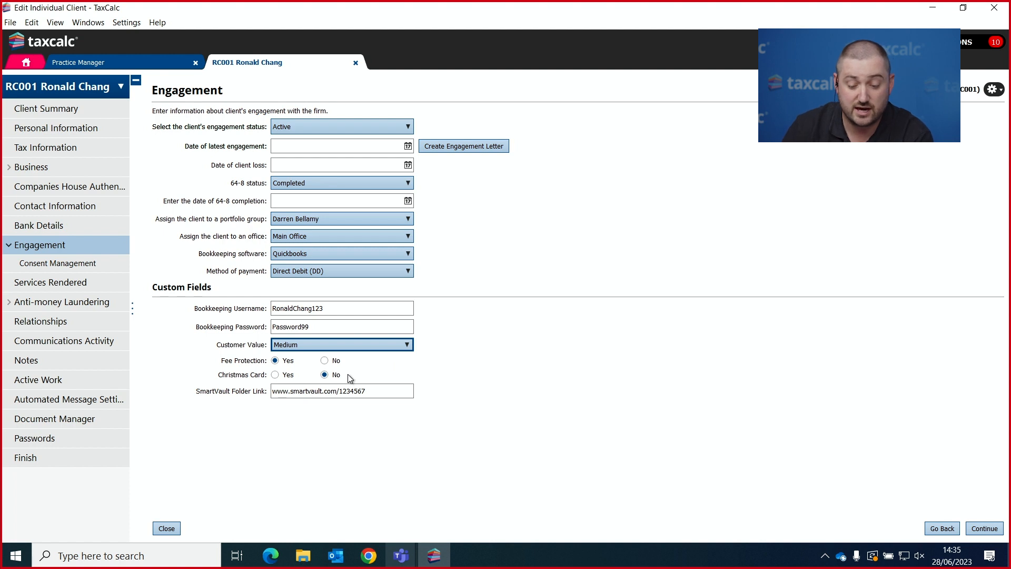
{"action": "left_click", "coordinate": [301, 255]}
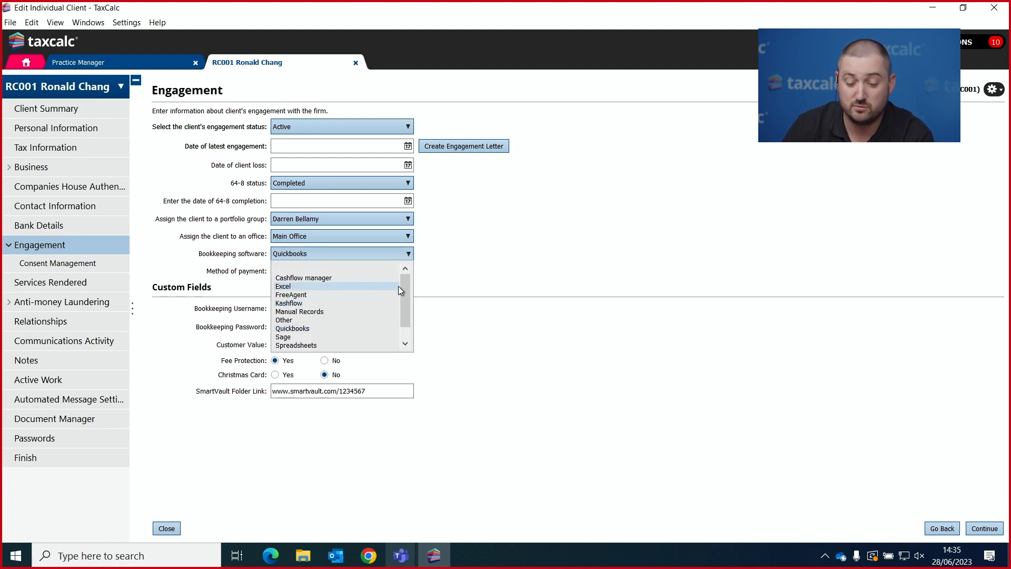
{"action": "scroll", "coordinate": [409, 299], "scroll_direction": "down", "scroll_amount": 2}
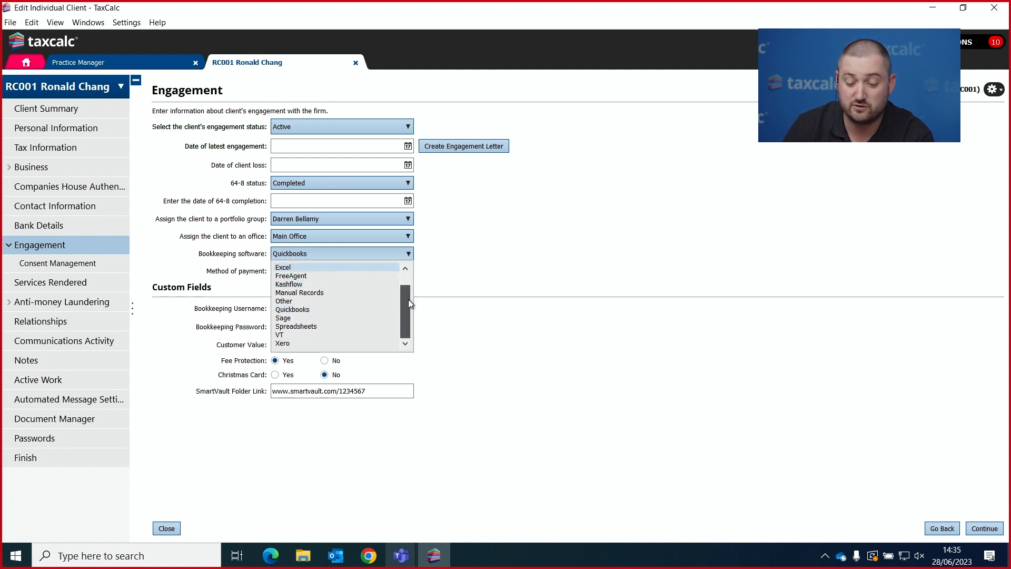
{"action": "left_click", "coordinate": [374, 253]}
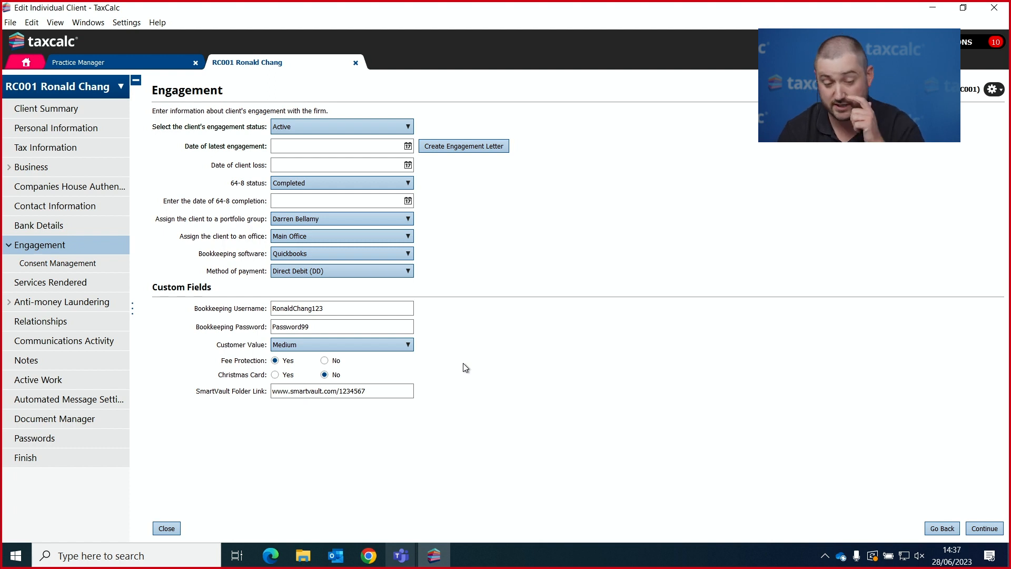
Check the client's Personal Information, Tax Information and Bank Details pages for custom fields, and close the record
{"action": "left_click", "coordinate": [102, 129]}
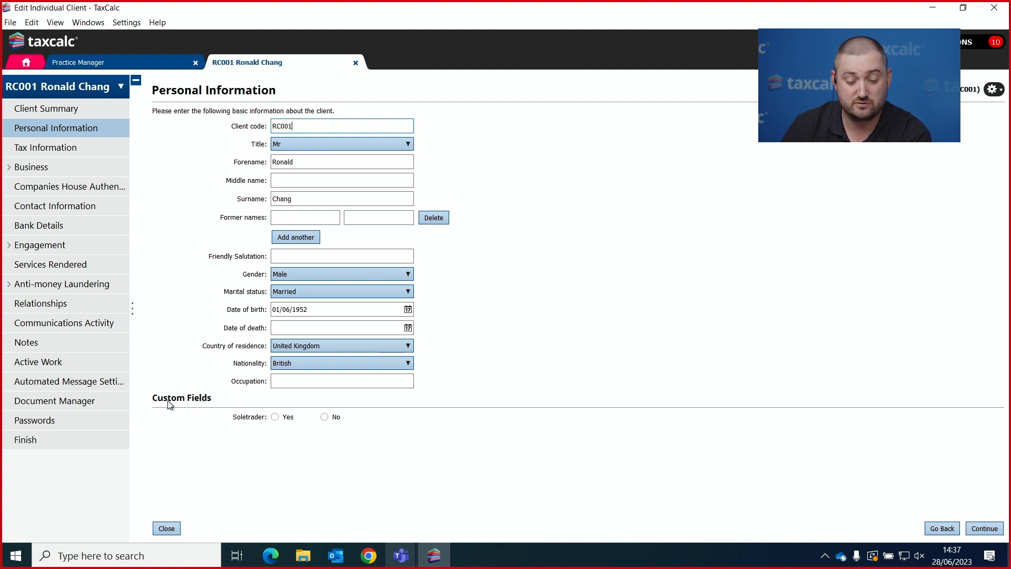
{"action": "left_click", "coordinate": [74, 145]}
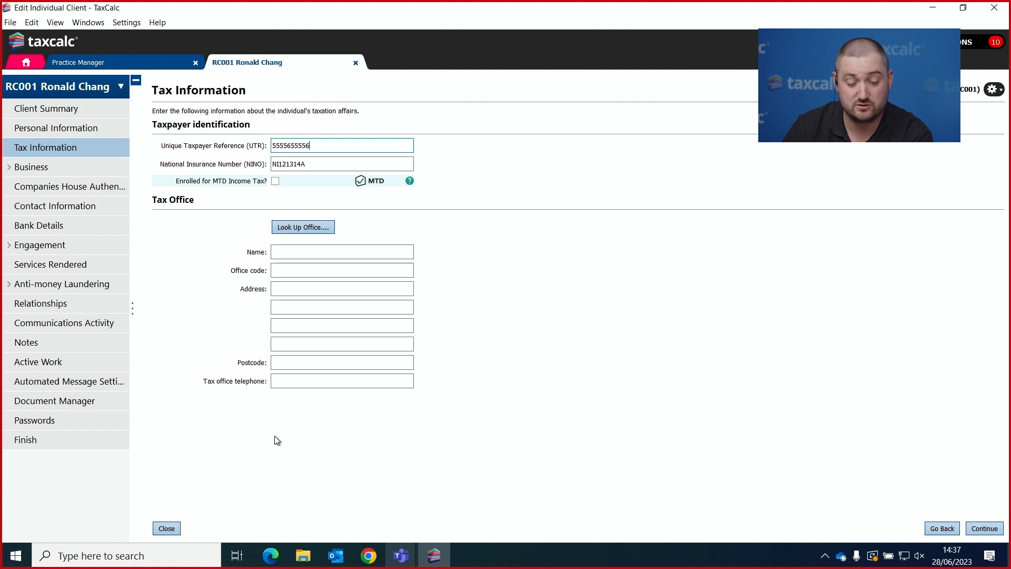
{"action": "left_click", "coordinate": [96, 223]}
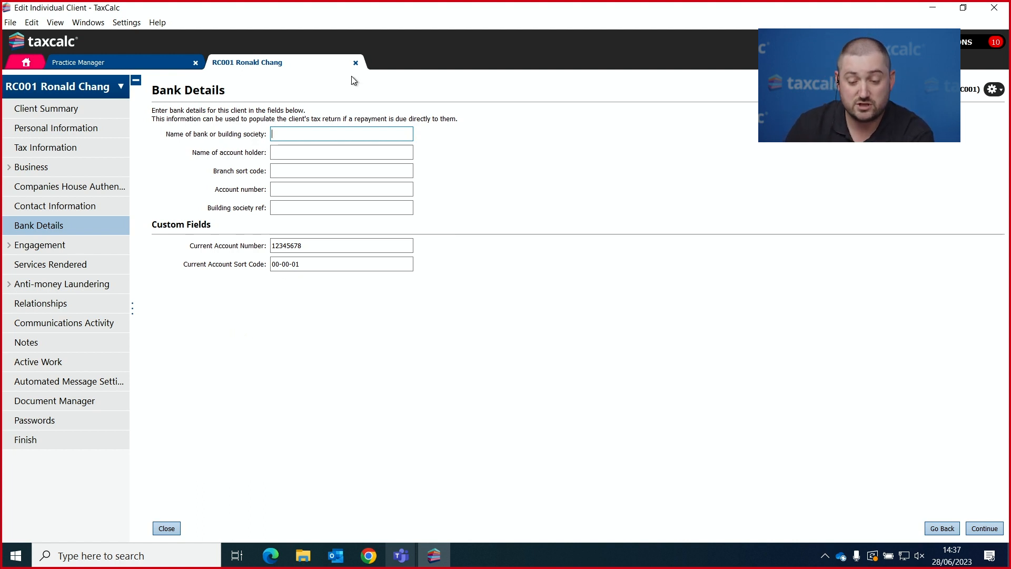
{"action": "left_click", "coordinate": [356, 63]}
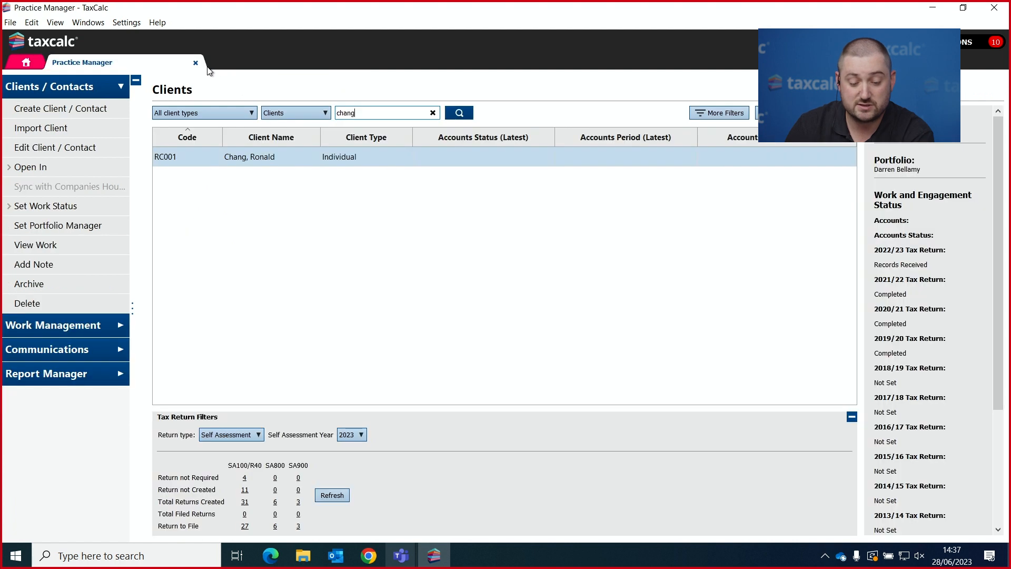
Review the existing reports in Report Manager and create a new Client report in the Client Reports category
{"action": "left_click", "coordinate": [70, 376]}
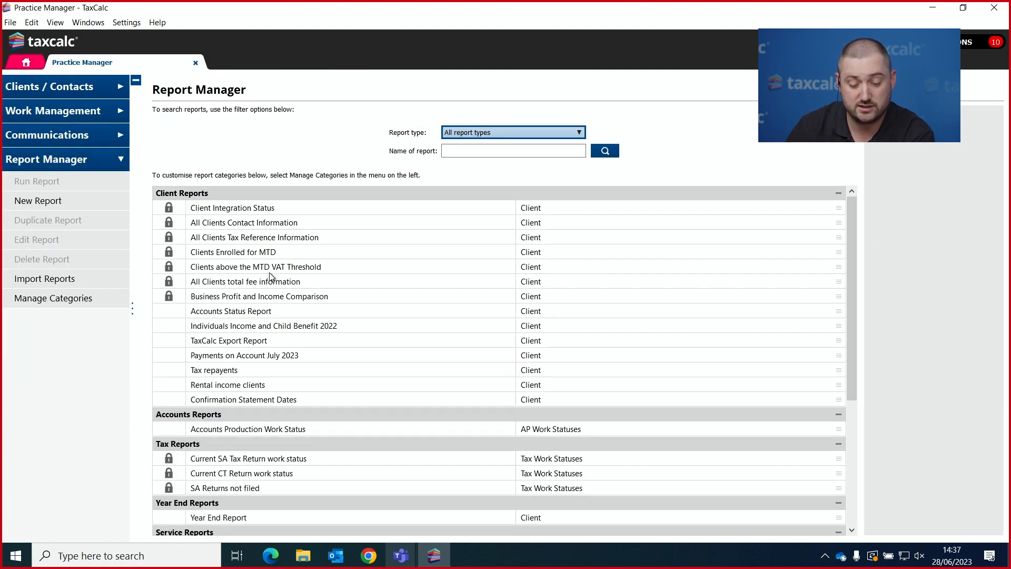
{"action": "scroll", "coordinate": [263, 318], "scroll_direction": "down", "scroll_amount": 3}
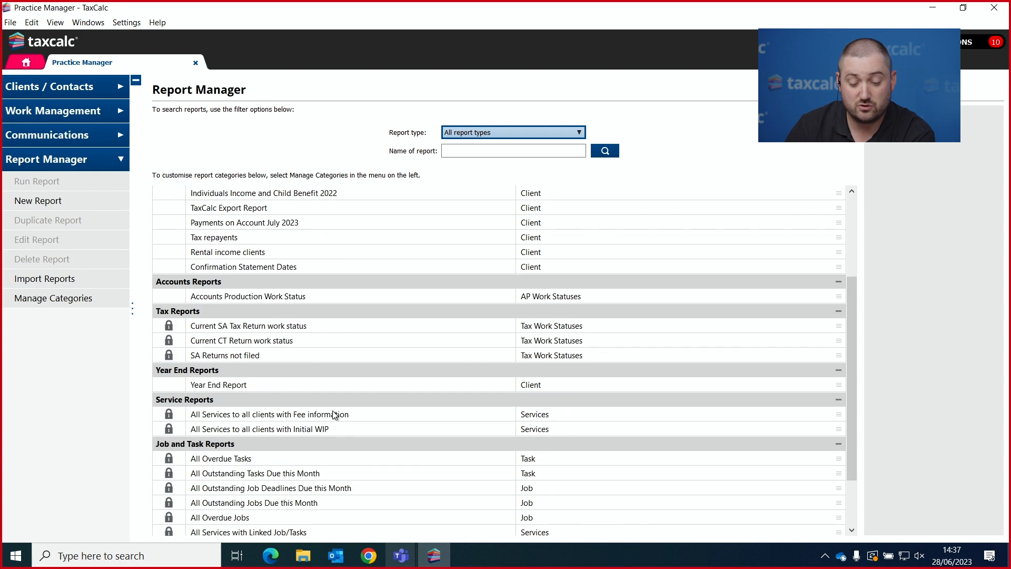
{"action": "scroll", "coordinate": [327, 397], "scroll_direction": "up", "scroll_amount": 3}
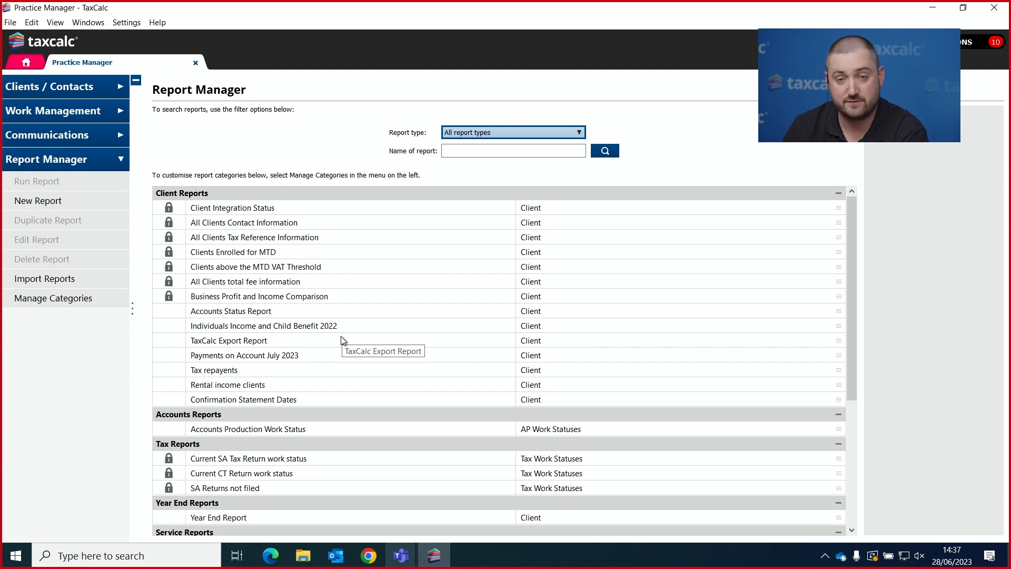
{"action": "left_click", "coordinate": [58, 204]}
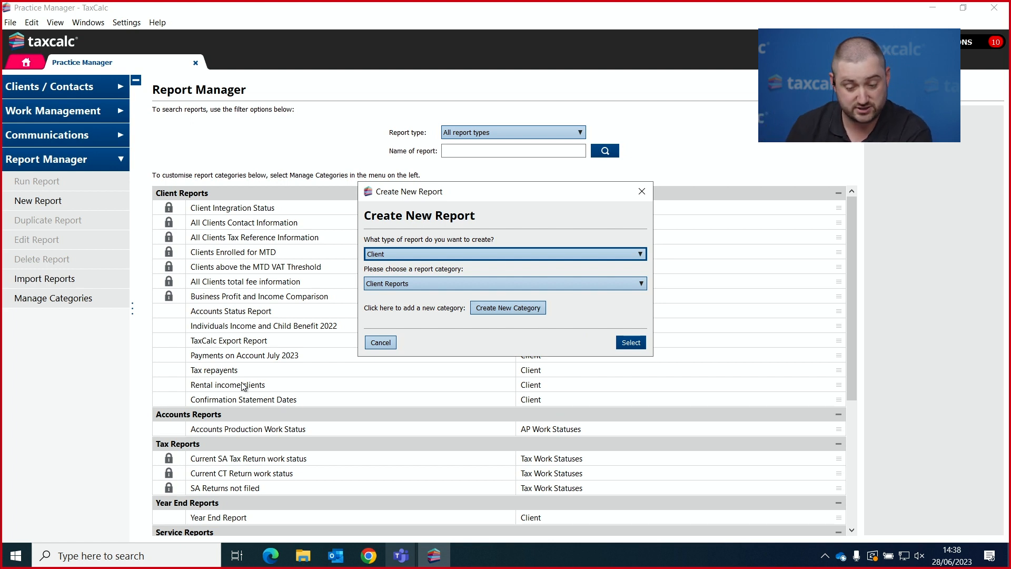
{"action": "left_click", "coordinate": [627, 345]}
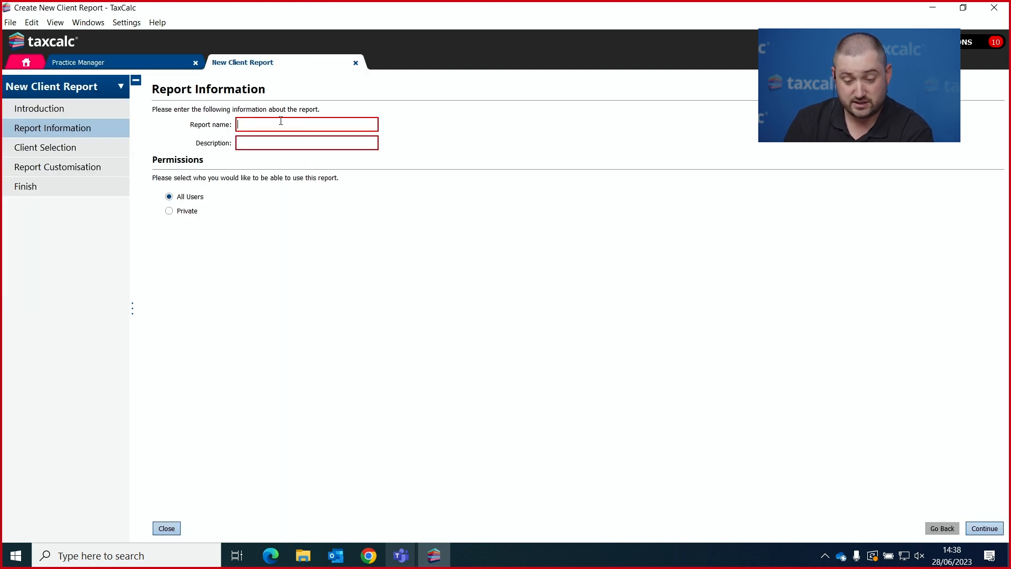
Enter "Fee Protection Report" as both the report name and description, and continue to the client selection
{"action": "left_click", "coordinate": [281, 120]}
{"action": "type", "text": "Fee"}
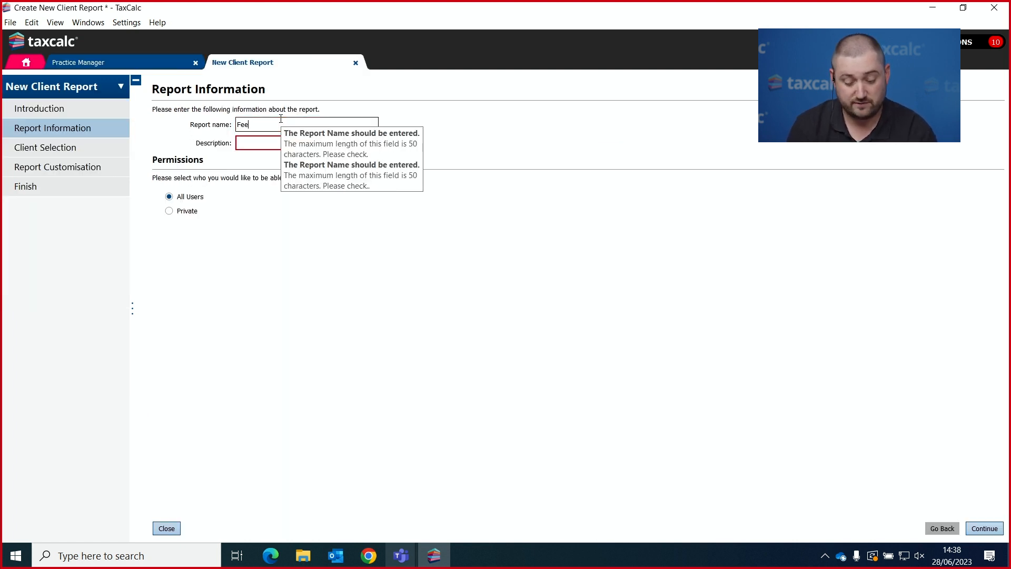
{"action": "type", "text": " Protectio"}
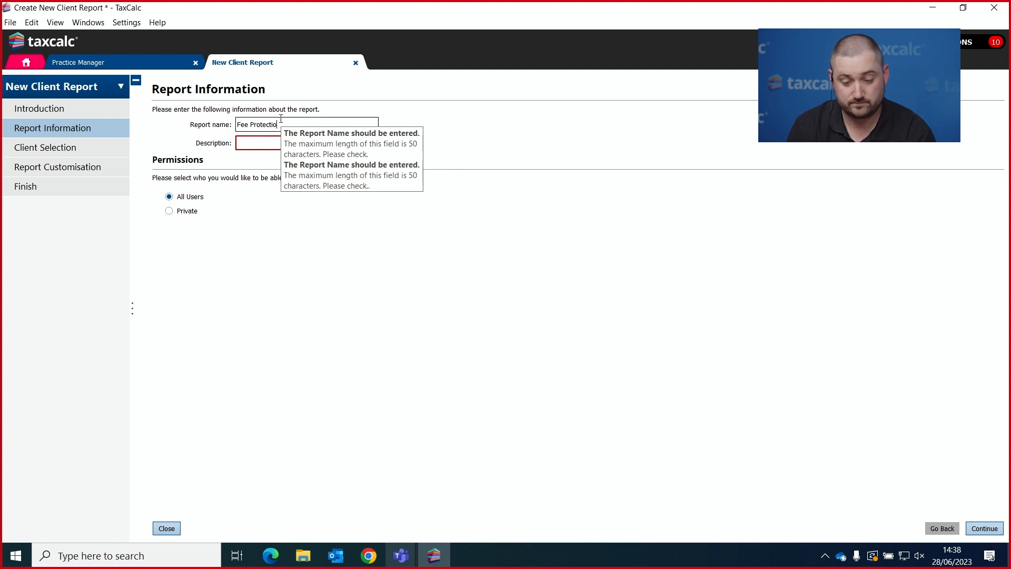
{"action": "type", "text": "n Report"}
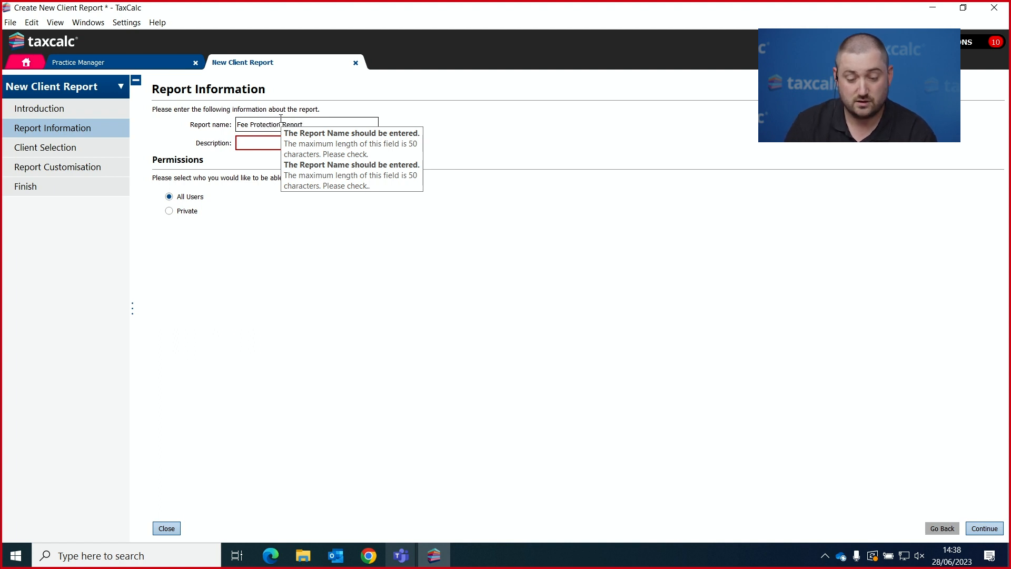
{"action": "left_click_drag", "start_coordinate": [314, 127], "coordinate": [238, 125]}
{"action": "key", "text": "ctrl+c"}
{"action": "left_click", "coordinate": [254, 142]}
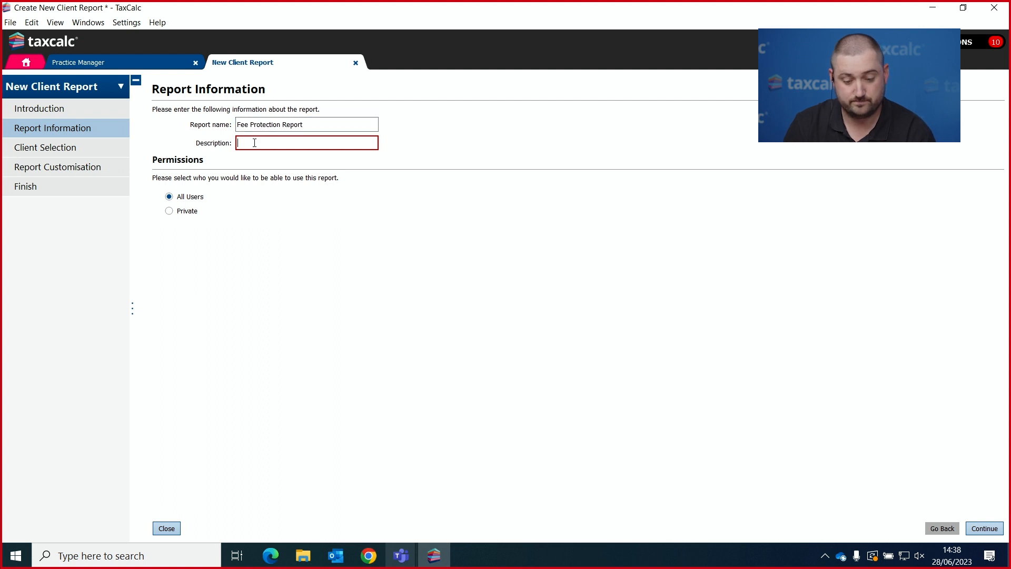
{"action": "key", "text": "ctrl+v"}
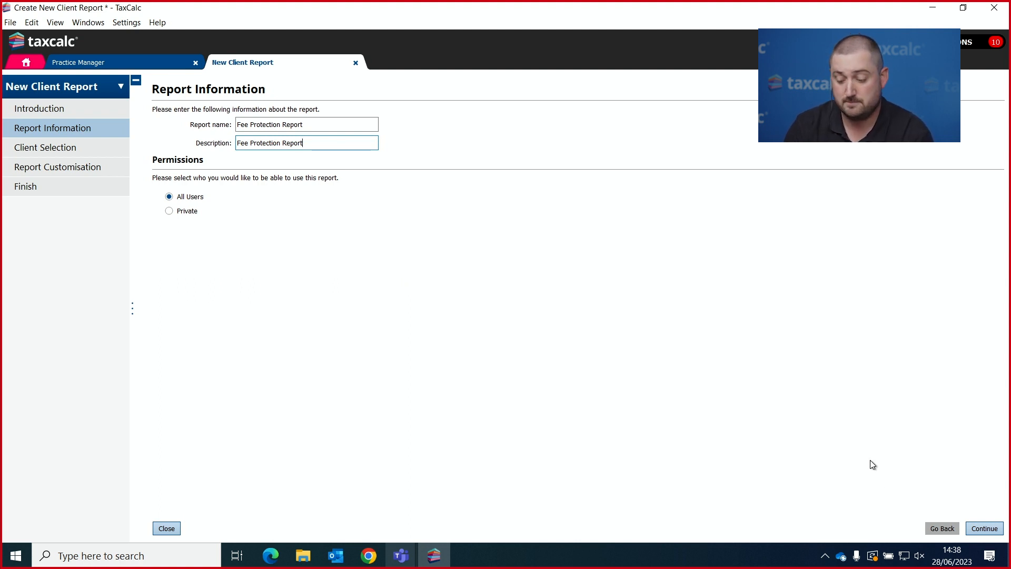
{"action": "left_click", "coordinate": [973, 527]}
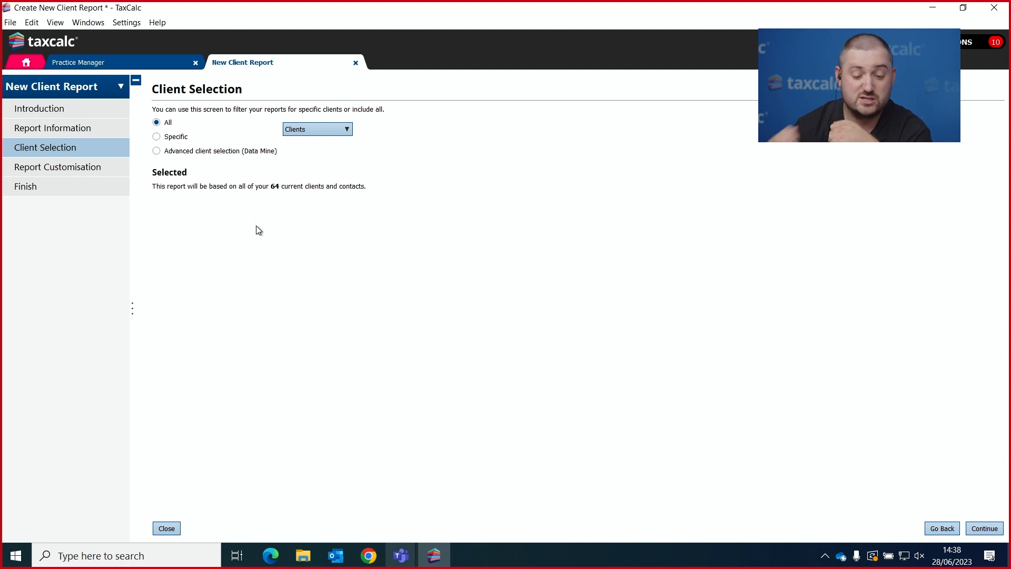
View the Specific client selection, switch to Advanced client selection (Data Mine) and open the Data Mine Wizard
{"action": "left_click", "coordinate": [156, 137]}
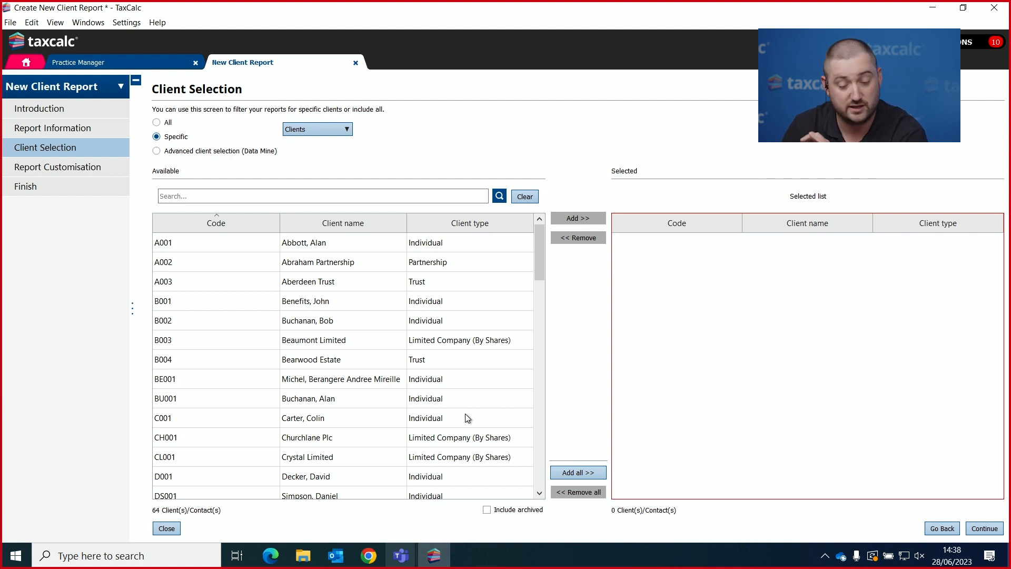
{"action": "left_click", "coordinate": [162, 153]}
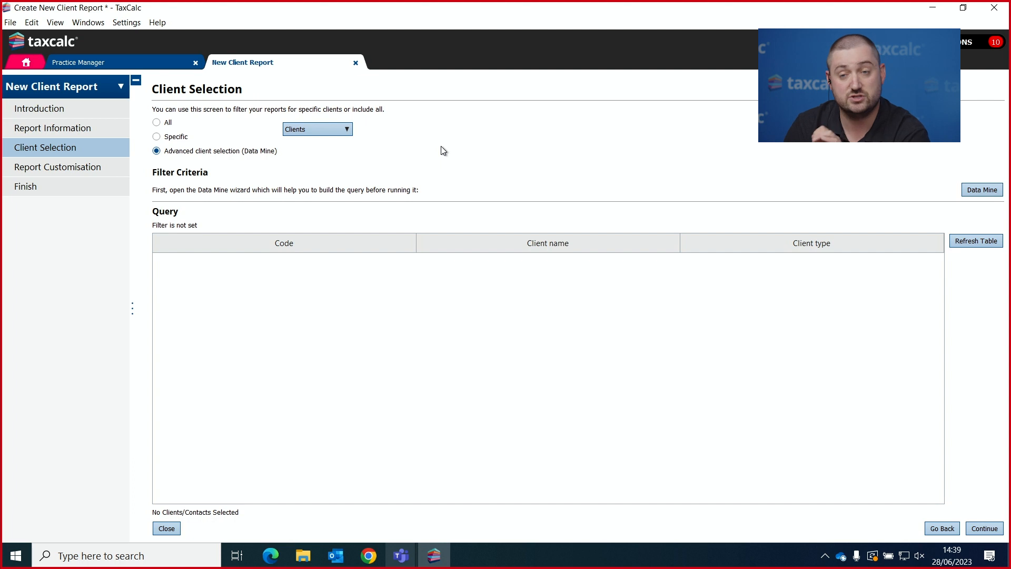
{"action": "left_click", "coordinate": [985, 190]}
Add a Client type condition set to Limited Company (All) and run the data mine query without saving it
{"action": "left_click", "coordinate": [364, 245]}
{"action": "left_click", "coordinate": [370, 258]}
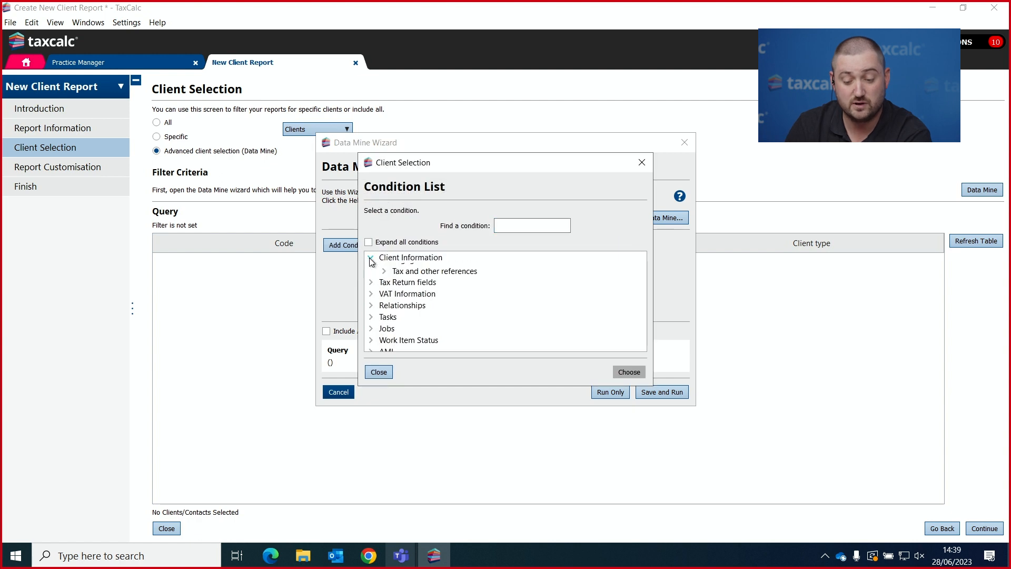
{"action": "left_click", "coordinate": [431, 270]}
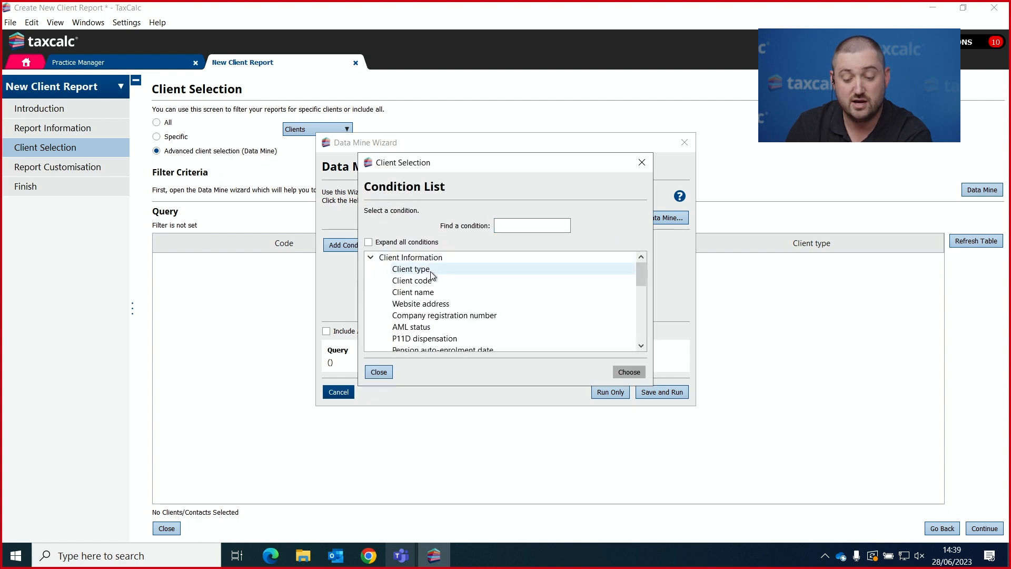
{"action": "left_click", "coordinate": [630, 371]}
{"action": "left_click", "coordinate": [456, 245]}
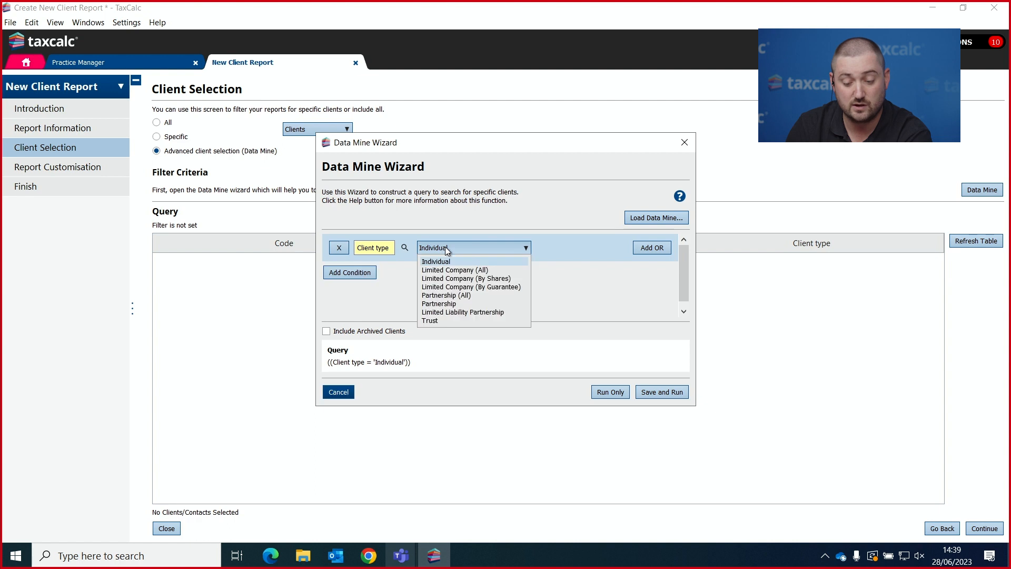
{"action": "left_click", "coordinate": [448, 274]}
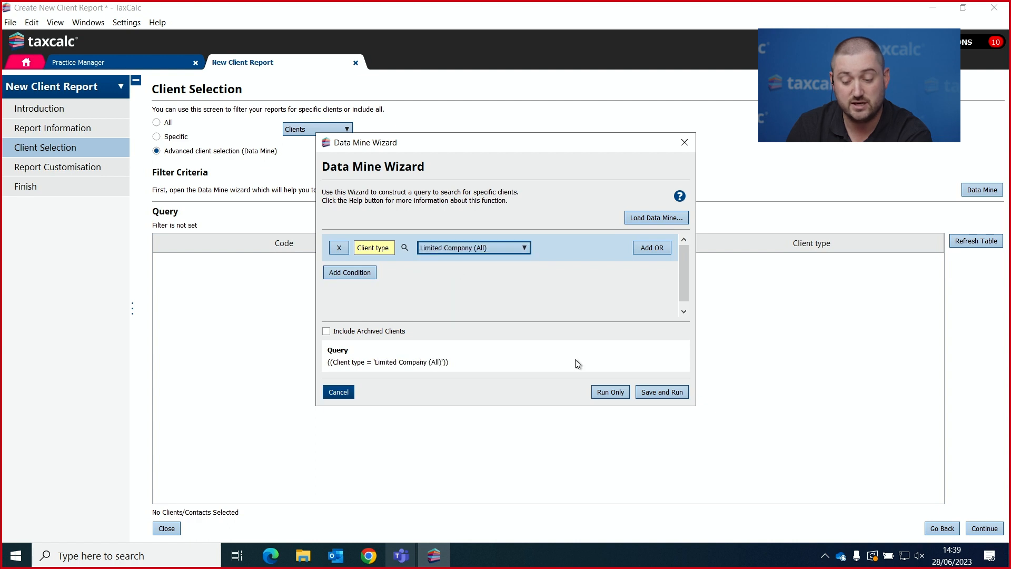
{"action": "left_click", "coordinate": [605, 393]}
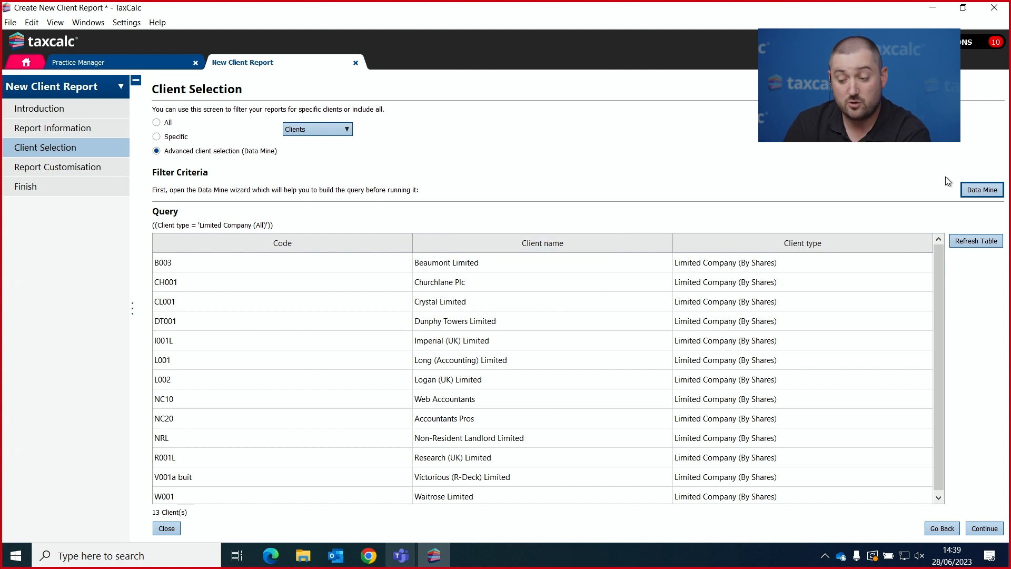
Reopen the Data Mine Wizard and replace the Client type condition with the Fee Protection custom field set to Yes
{"action": "left_click", "coordinate": [983, 190]}
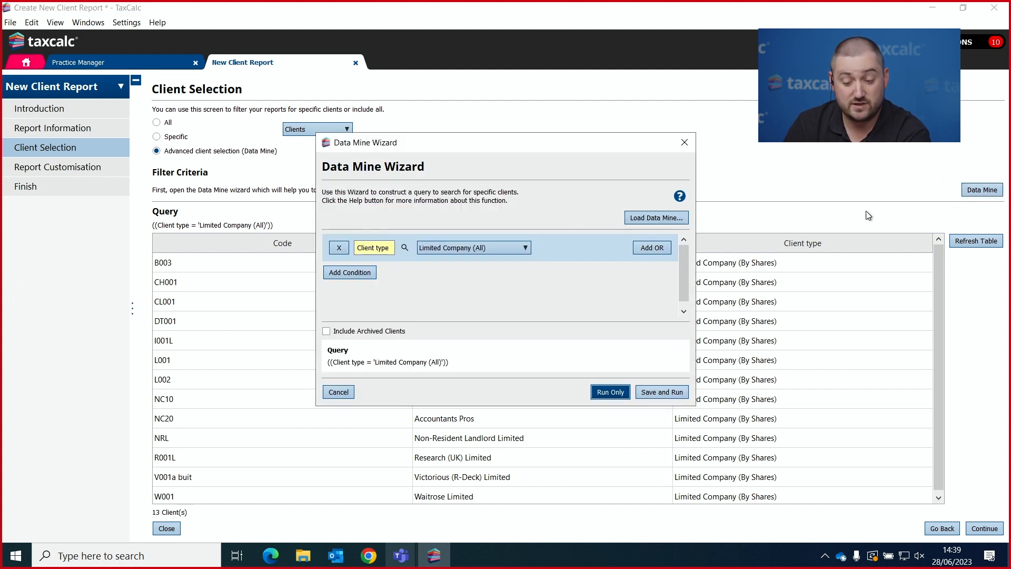
{"action": "left_click", "coordinate": [340, 249]}
{"action": "left_click", "coordinate": [342, 247]}
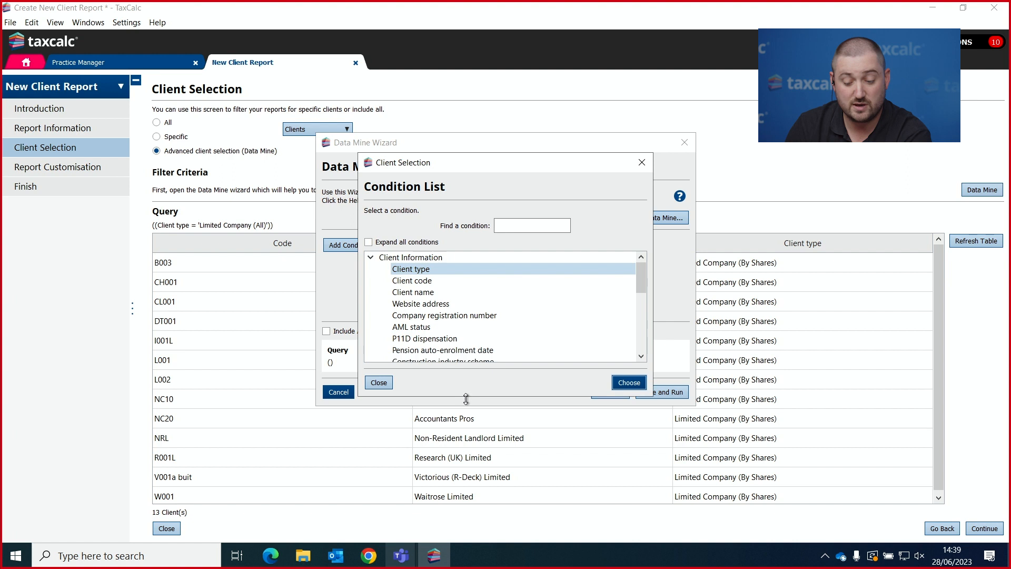
{"action": "left_click_drag", "start_coordinate": [466, 398], "coordinate": [466, 526]}
{"action": "scroll", "coordinate": [421, 453], "scroll_direction": "down", "scroll_amount": 1}
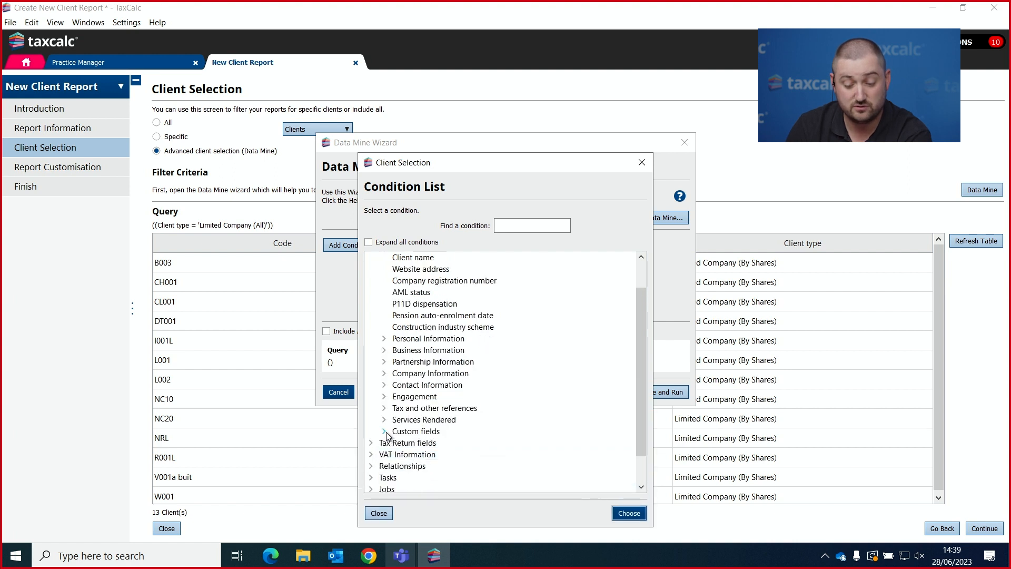
{"action": "left_click", "coordinate": [385, 432]}
{"action": "scroll", "coordinate": [445, 390], "scroll_direction": "down", "scroll_amount": 3}
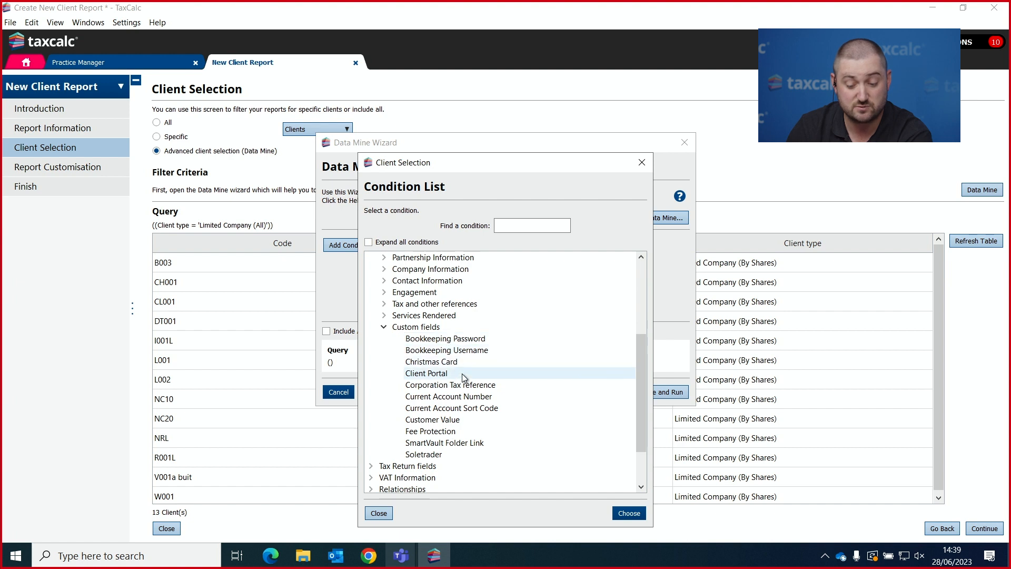
{"action": "left_click", "coordinate": [437, 430]}
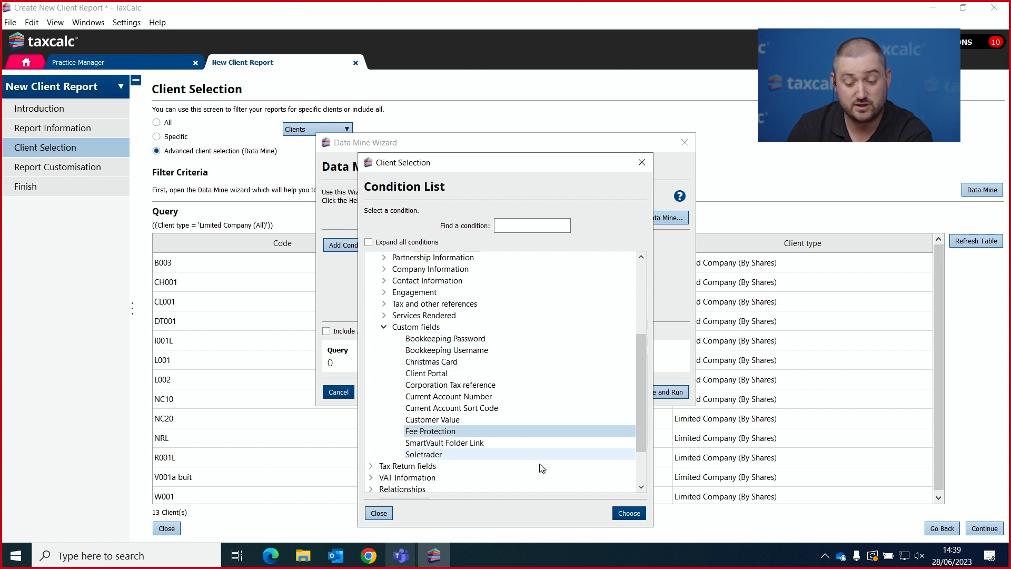
{"action": "left_click", "coordinate": [618, 511]}
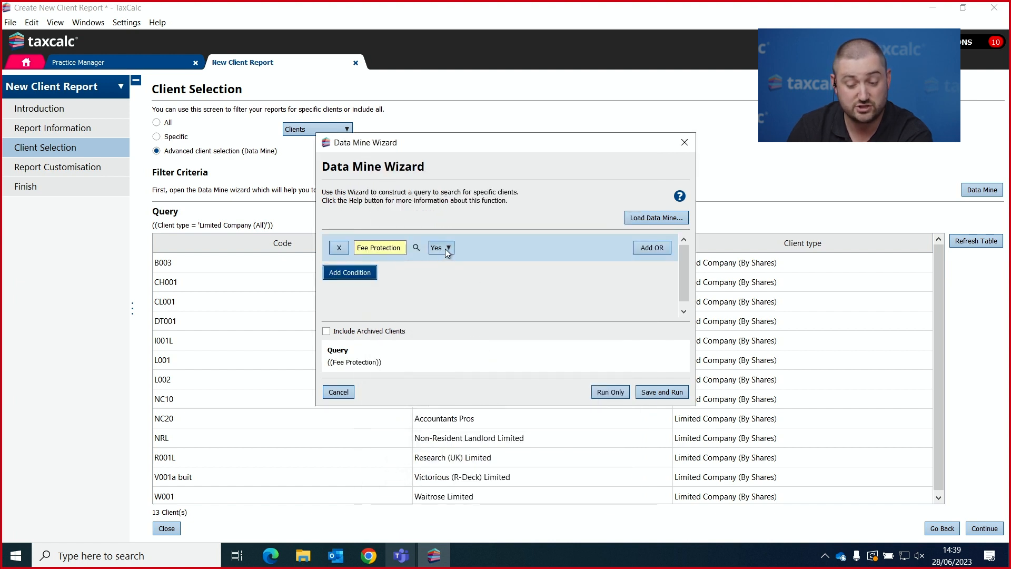
Run the Fee Protection query without saving it, check the matched clients and continue to the report customisation
{"action": "left_click", "coordinate": [610, 392]}
{"action": "scroll", "coordinate": [591, 321], "scroll_direction": "down", "scroll_amount": 1}
{"action": "scroll", "coordinate": [591, 321], "scroll_direction": "up", "scroll_amount": 1}
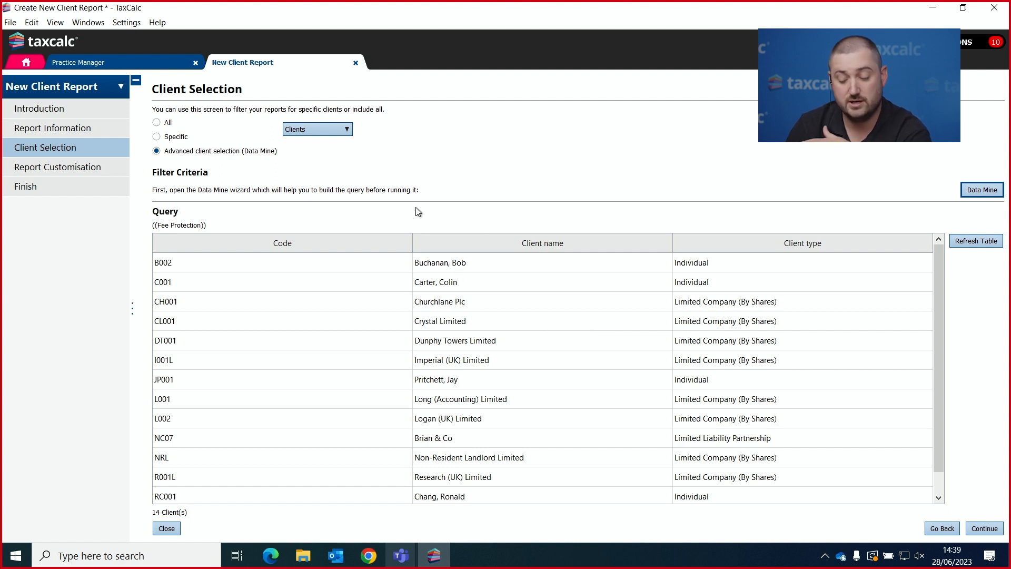
{"action": "left_click", "coordinate": [982, 528]}
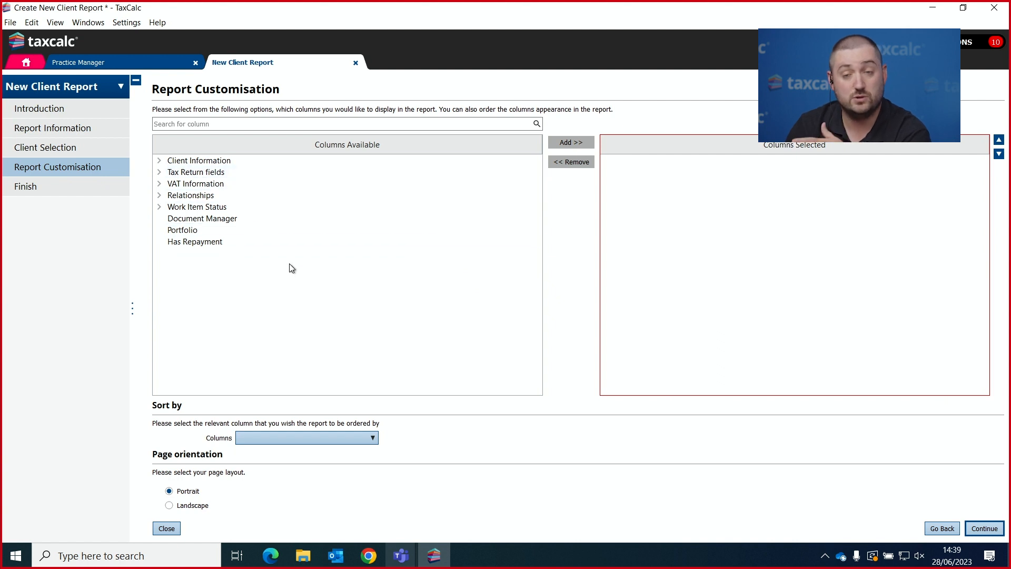
Add the Client code and Client name columns from Client Information to the report
{"action": "left_click", "coordinate": [158, 162]}
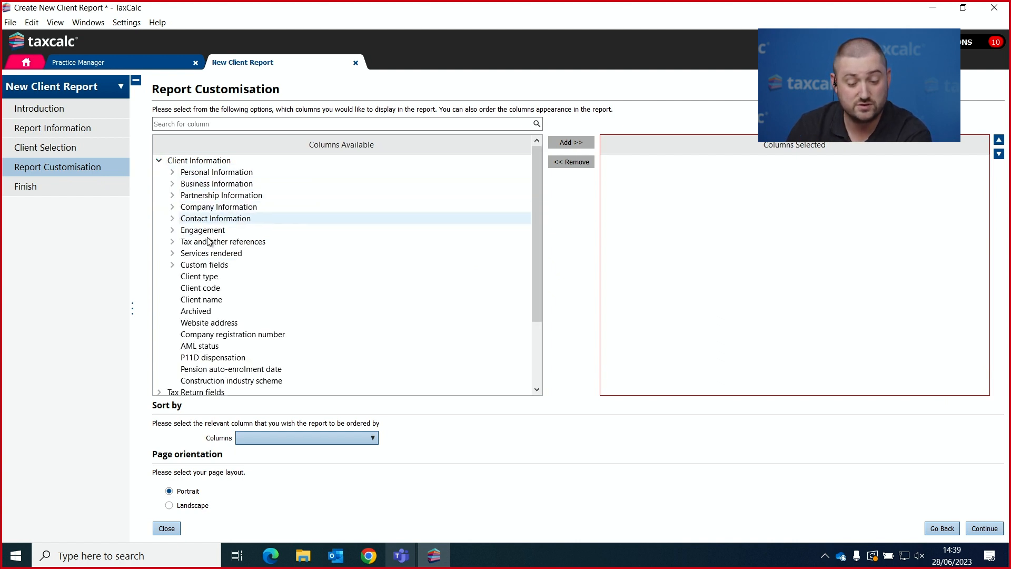
{"action": "double_click", "coordinate": [208, 288]}
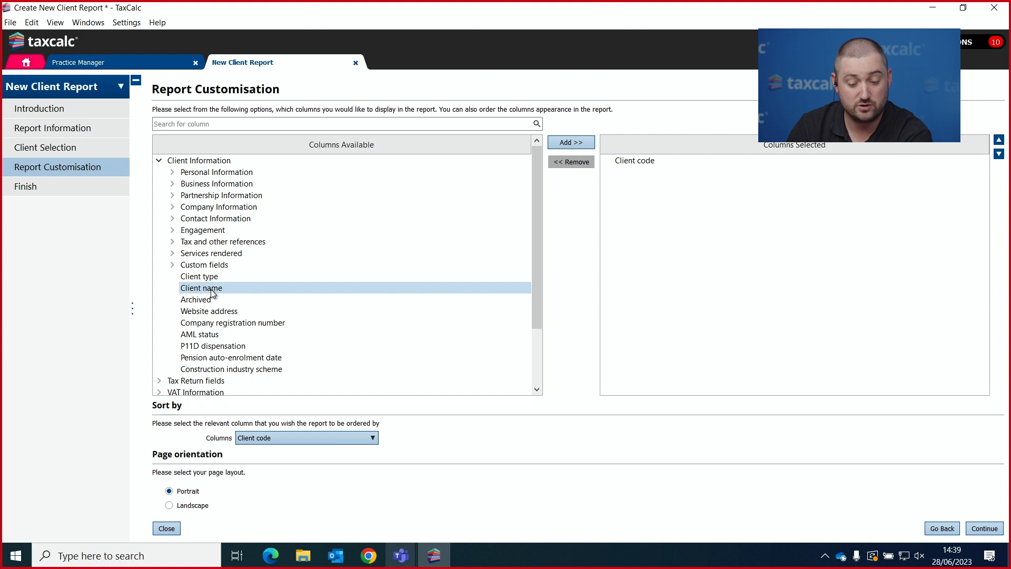
{"action": "double_click", "coordinate": [209, 288]}
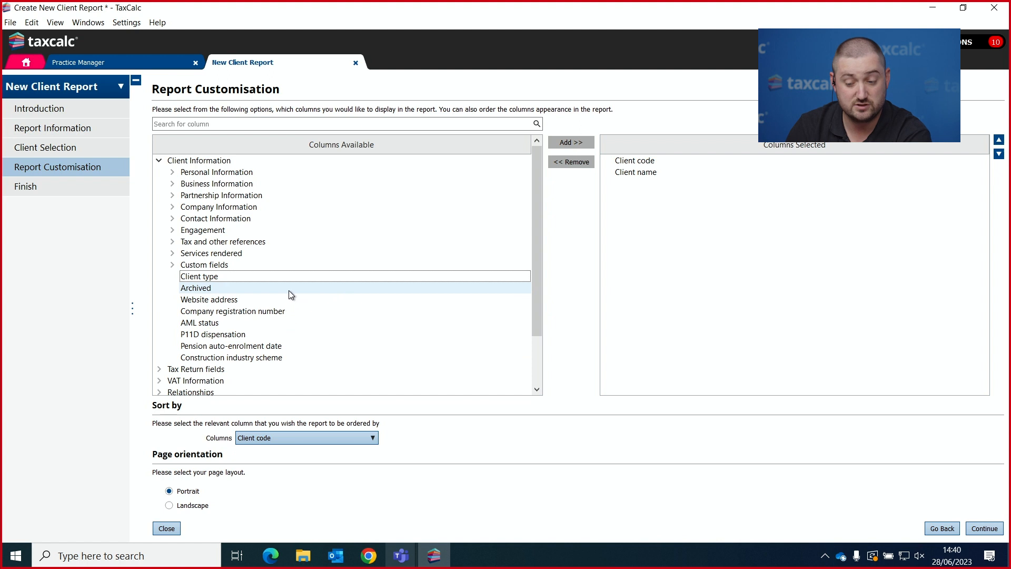
Add the Contact number and Email address columns from Contact Information to the report
{"action": "left_click", "coordinate": [173, 218]}
{"action": "double_click", "coordinate": [222, 301]}
{"action": "double_click", "coordinate": [222, 302]}
{"action": "left_click", "coordinate": [173, 218]}
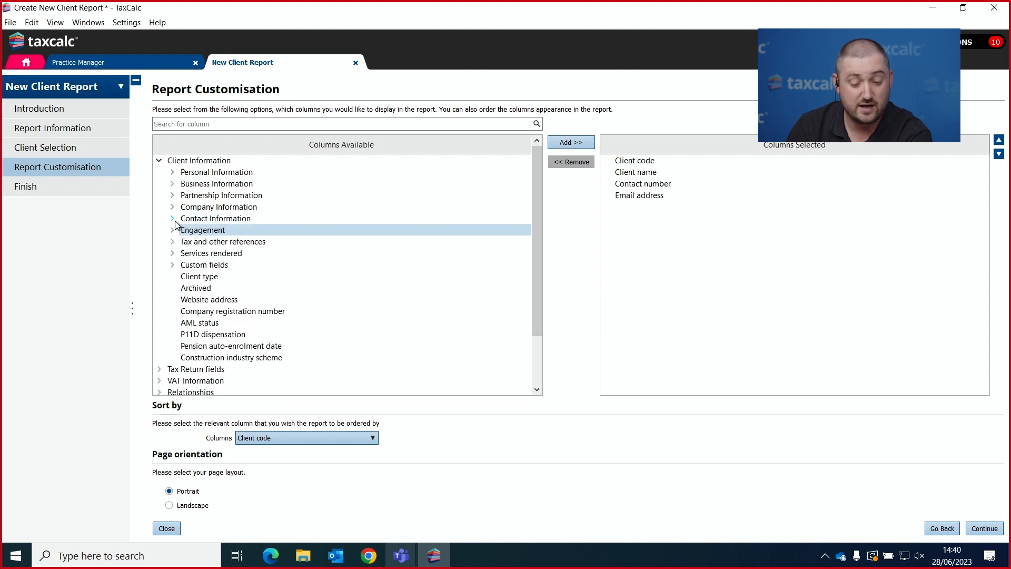
Add the Fee Protection custom field as a report column
{"action": "left_click", "coordinate": [172, 264]}
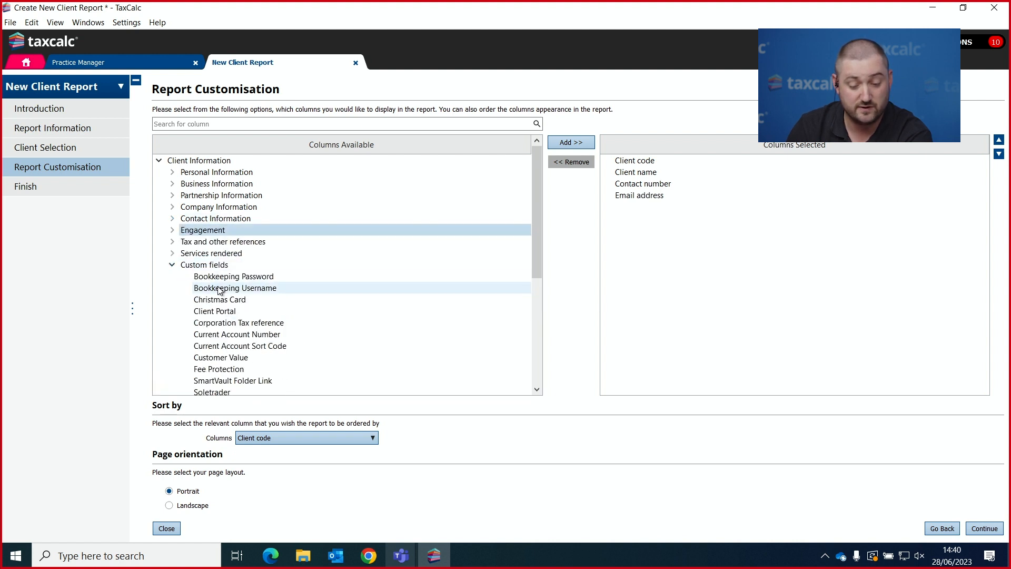
{"action": "left_click", "coordinate": [240, 372]}
{"action": "double_click", "coordinate": [241, 371]}
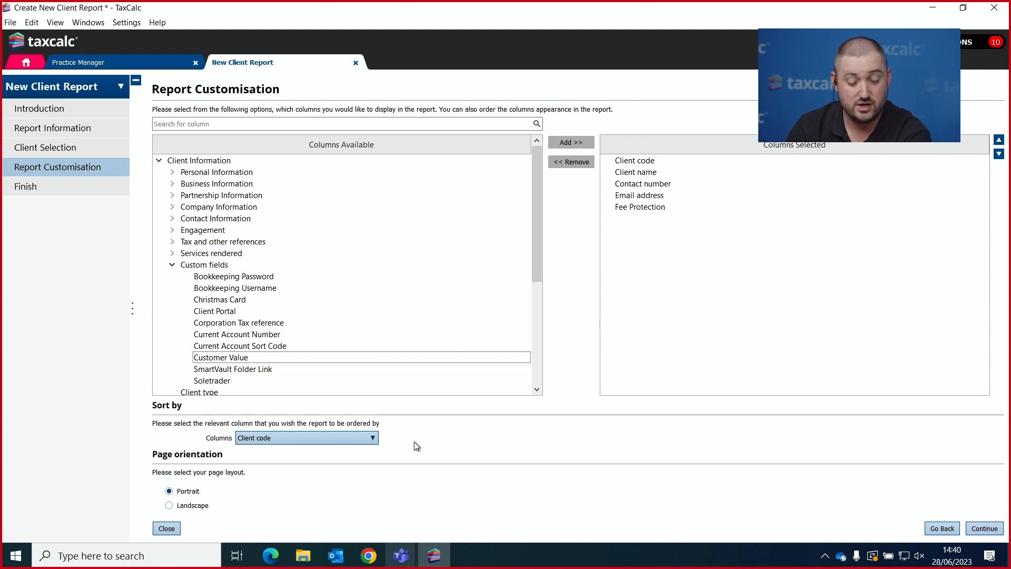
Keep Client code as the sort column, then finish, save and run the Fee Protection Report
{"action": "left_click", "coordinate": [337, 442]}
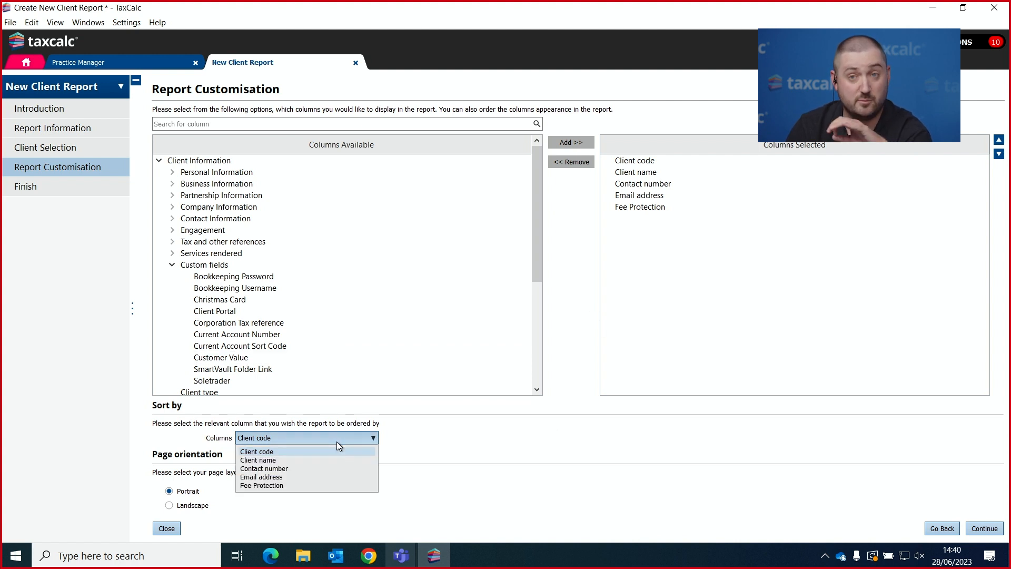
{"action": "left_click", "coordinate": [337, 441]}
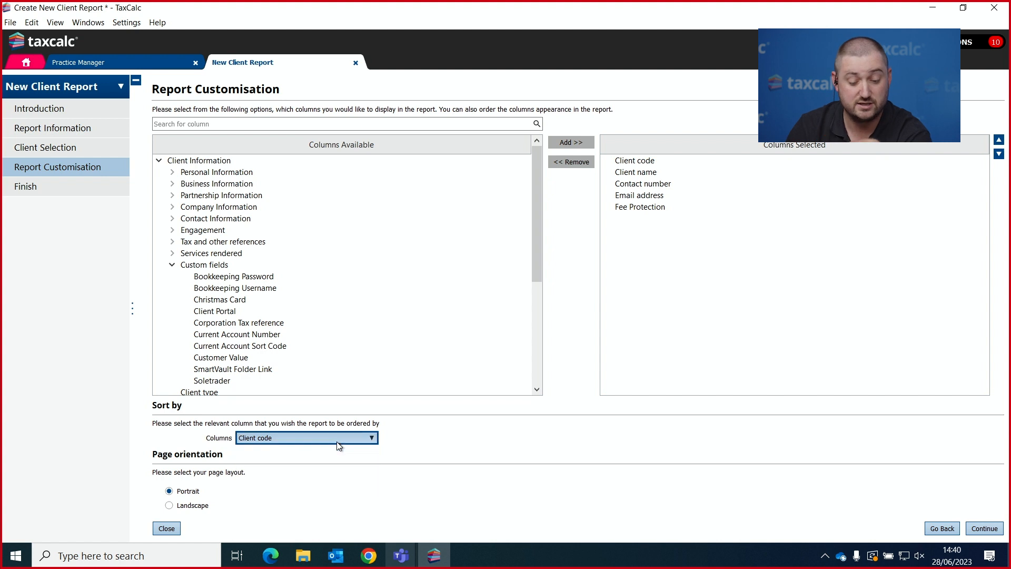
{"action": "left_click", "coordinate": [981, 529]}
{"action": "left_click", "coordinate": [972, 527]}
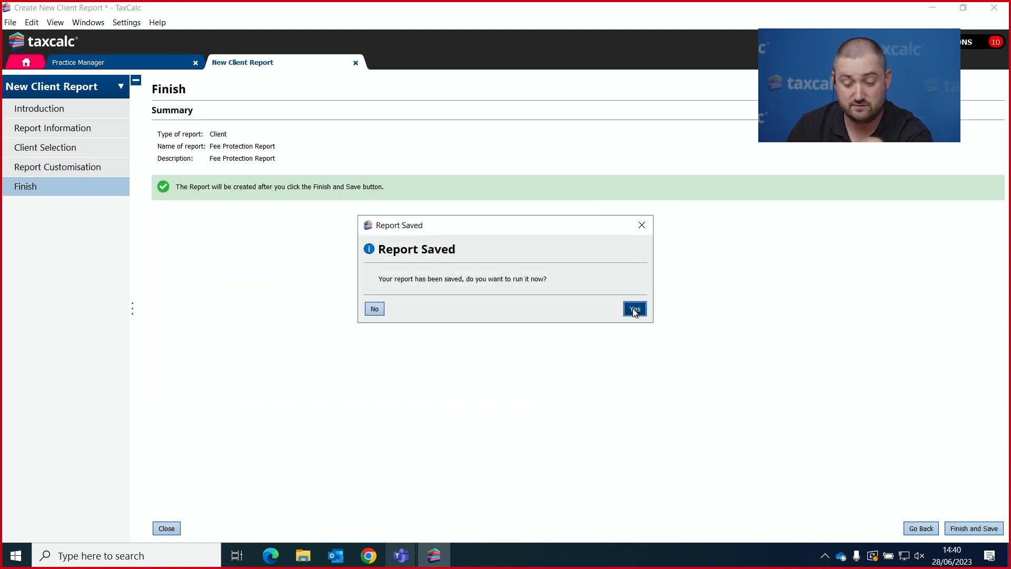
{"action": "left_click", "coordinate": [634, 312]}
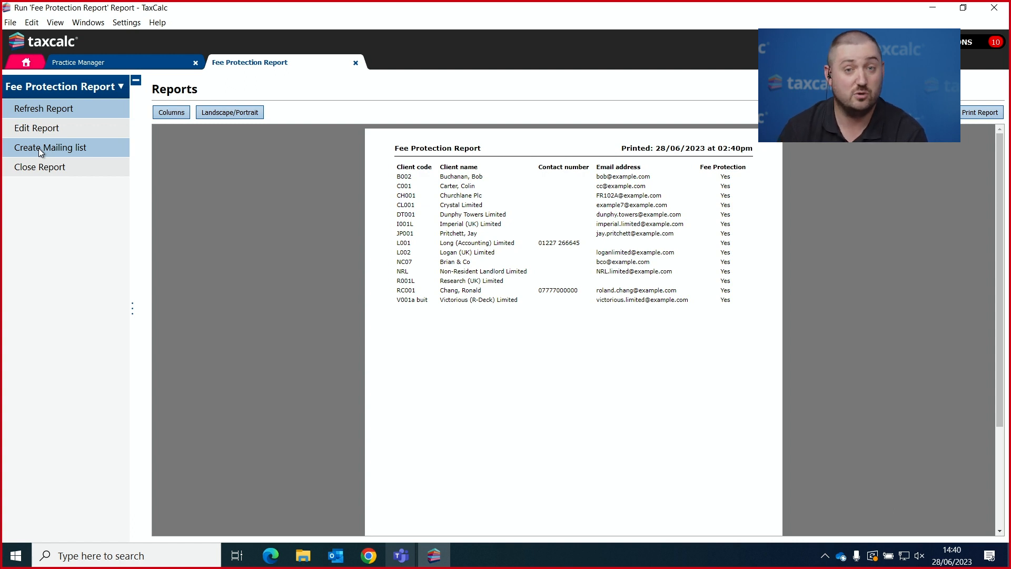
Close the Fee Protection Report and create another new Client report from Report Manager
{"action": "left_click", "coordinate": [355, 63]}
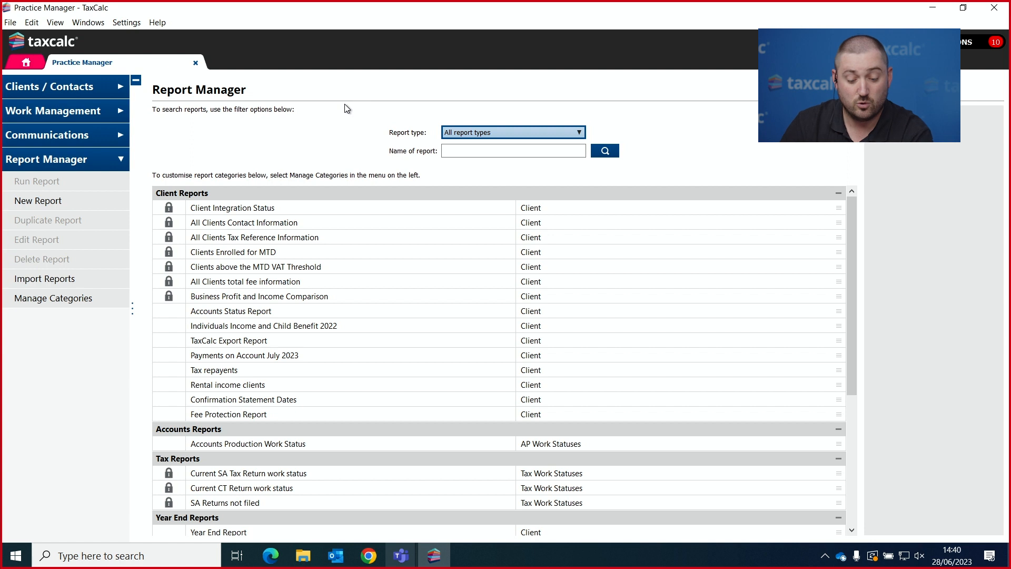
{"action": "left_click", "coordinate": [199, 132]}
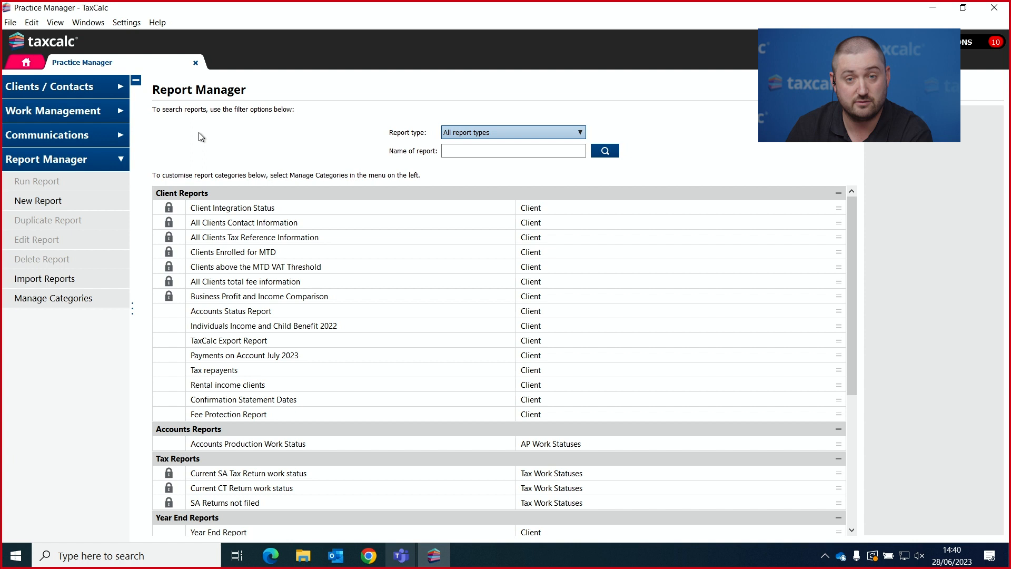
{"action": "left_click", "coordinate": [49, 201]}
{"action": "left_click", "coordinate": [631, 343]}
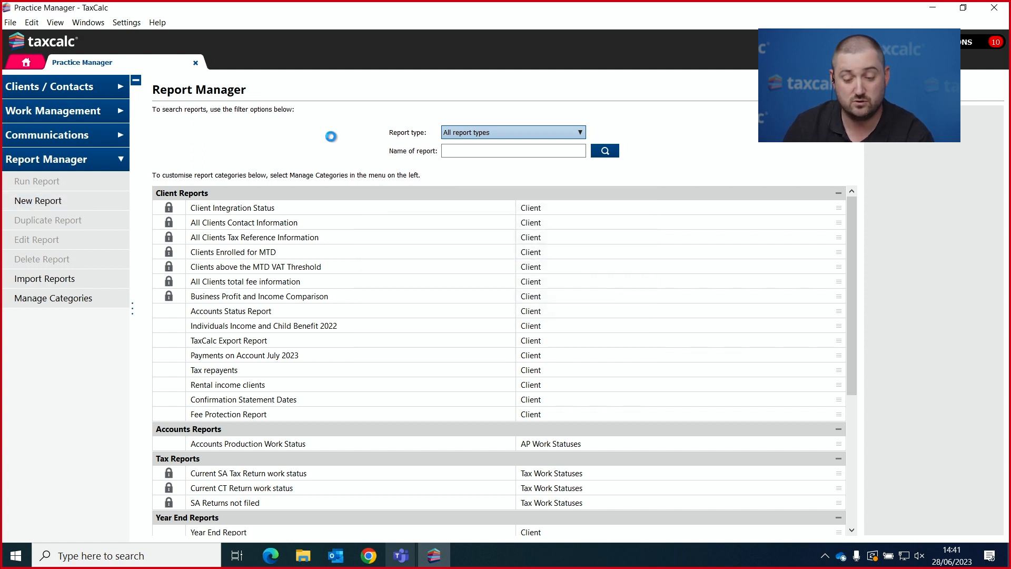
Enter "Power Hour report" as both the report name and description, and continue to the client selection
{"action": "type", "text": "Powe"}
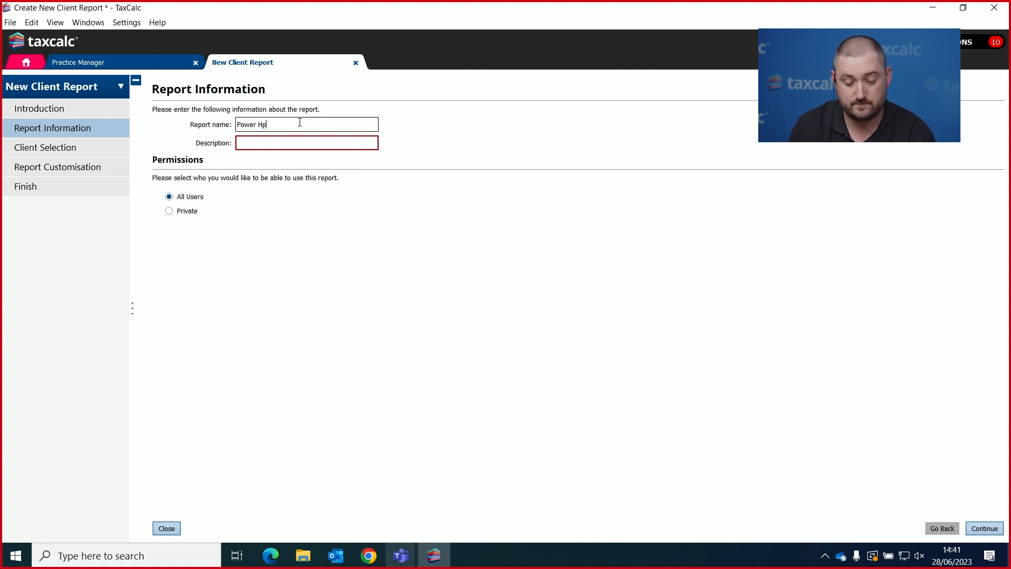
{"action": "type", "text": "r Hour report"}
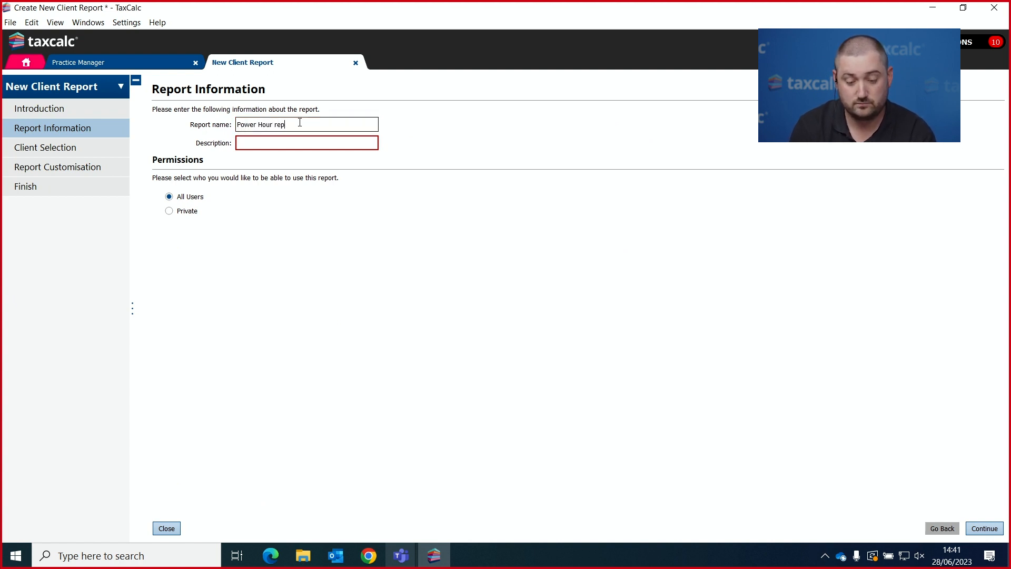
{"action": "left_click_drag", "start_coordinate": [294, 122], "coordinate": [238, 122]}
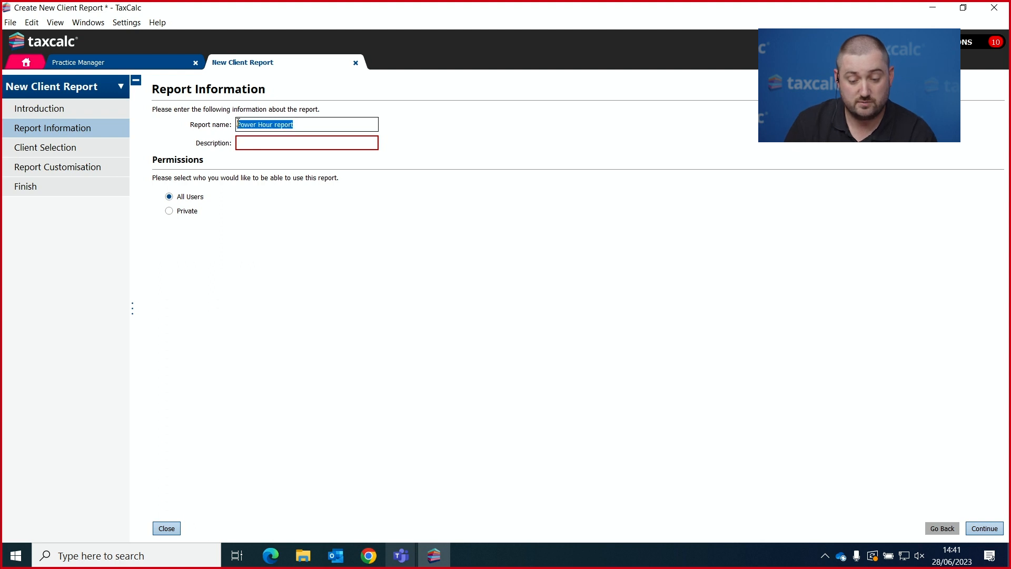
{"action": "key", "text": "ctrl+c"}
{"action": "left_click", "coordinate": [262, 140]}
{"action": "key", "text": "ctrl+v"}
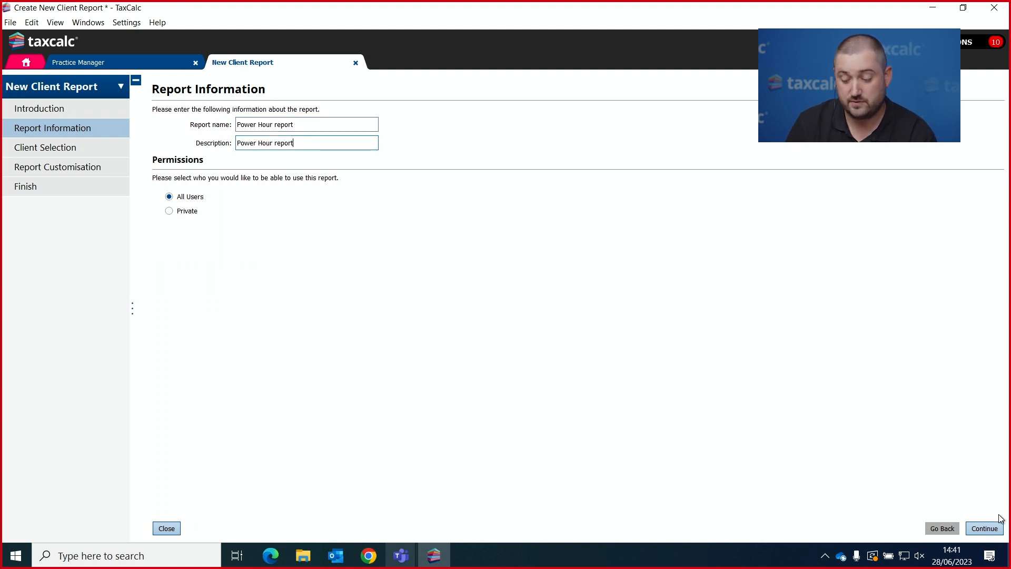
{"action": "left_click", "coordinate": [985, 528]}
Switch to Advanced client selection (Data Mine), open the wizard's list of conditions and enlarge it
{"action": "left_click", "coordinate": [235, 152]}
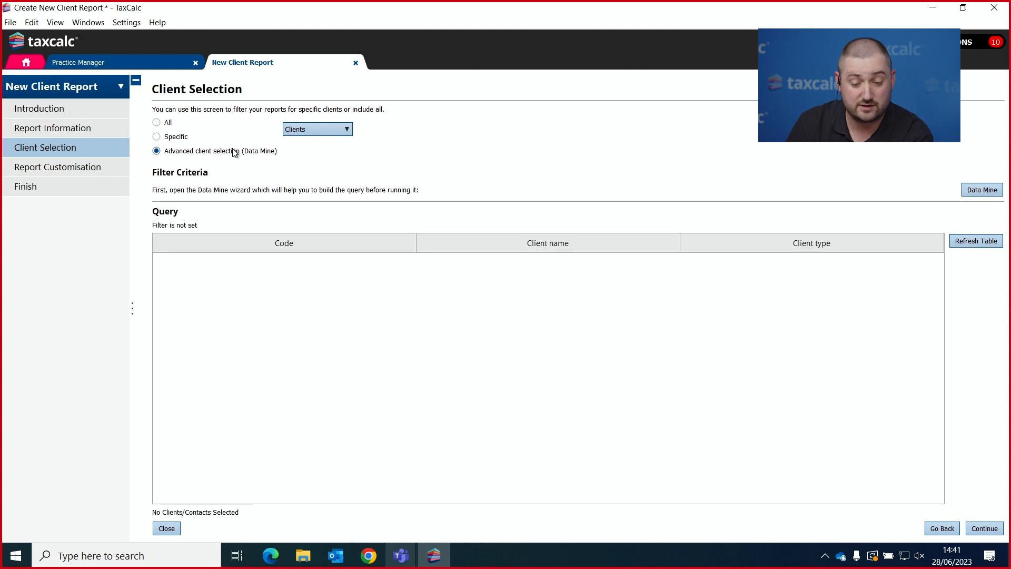
{"action": "left_click", "coordinate": [982, 189]}
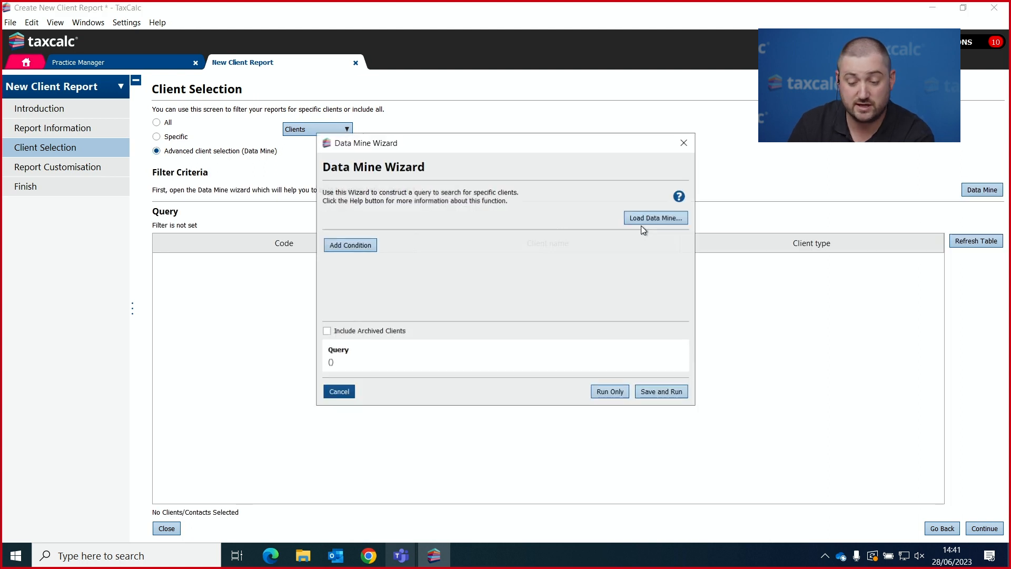
{"action": "left_click", "coordinate": [362, 248]}
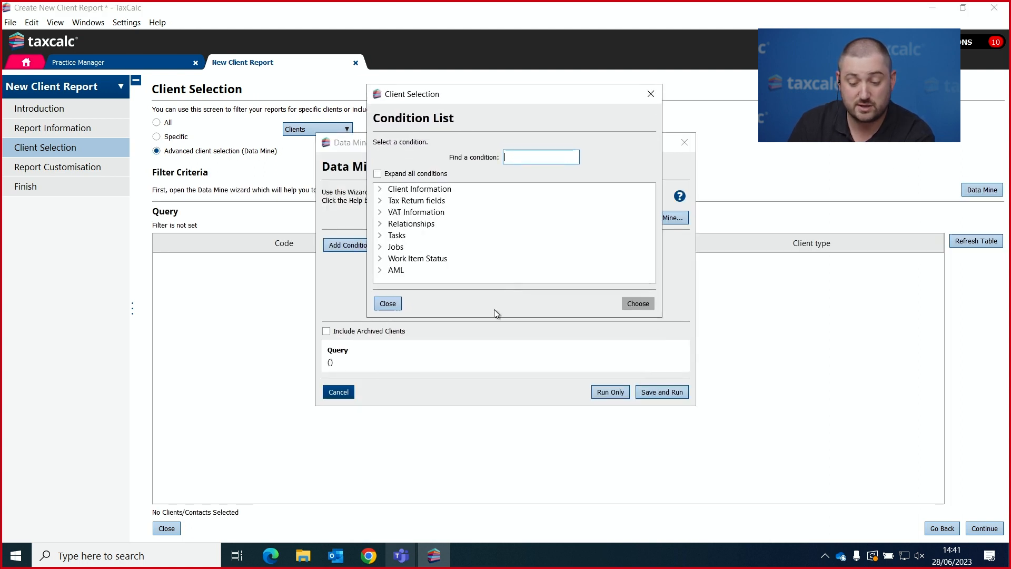
{"action": "left_click_drag", "start_coordinate": [495, 318], "coordinate": [494, 480]}
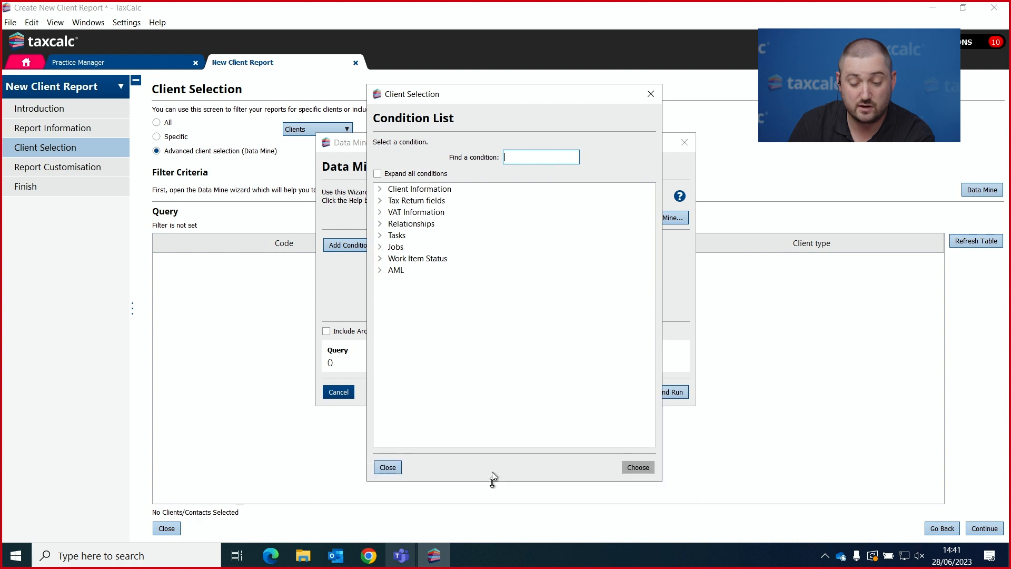
Add the 2022 Personal Tax condition "Payments on Account due next year (July)" set to Greater than 1
{"action": "left_click", "coordinate": [380, 201]}
{"action": "left_click", "coordinate": [393, 213]}
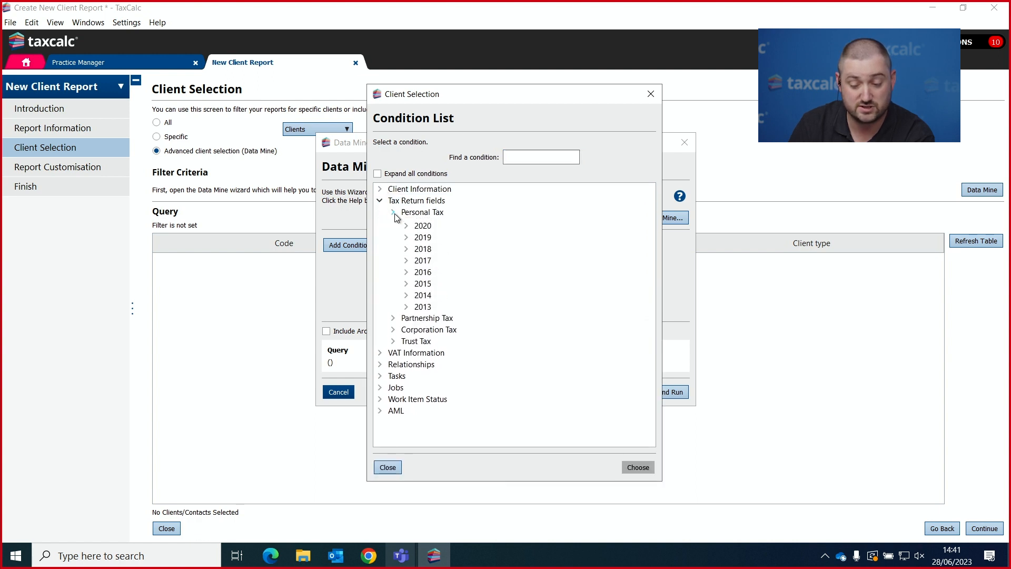
{"action": "left_click", "coordinate": [406, 236]}
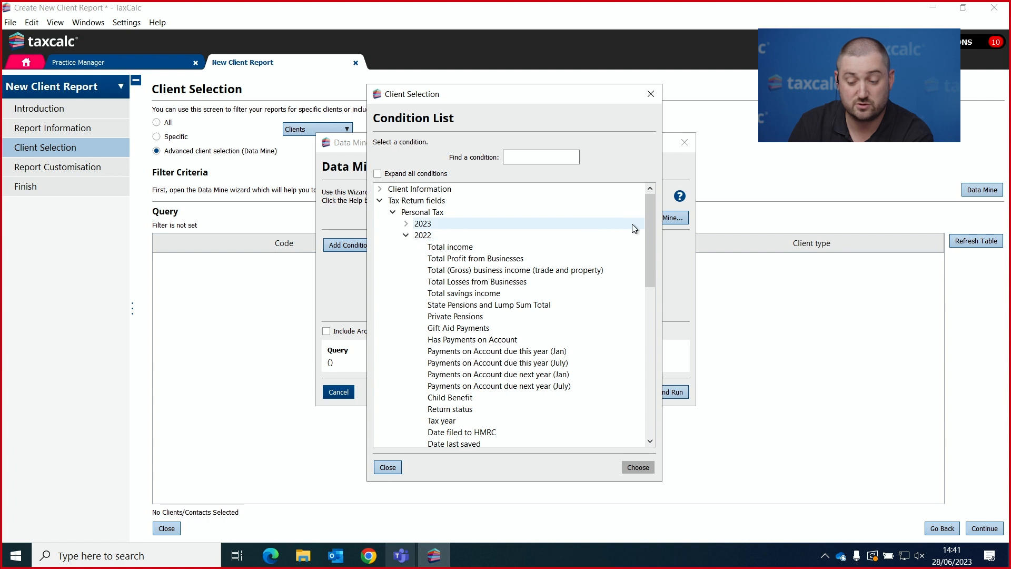
{"action": "left_click_drag", "start_coordinate": [649, 227], "coordinate": [650, 247]}
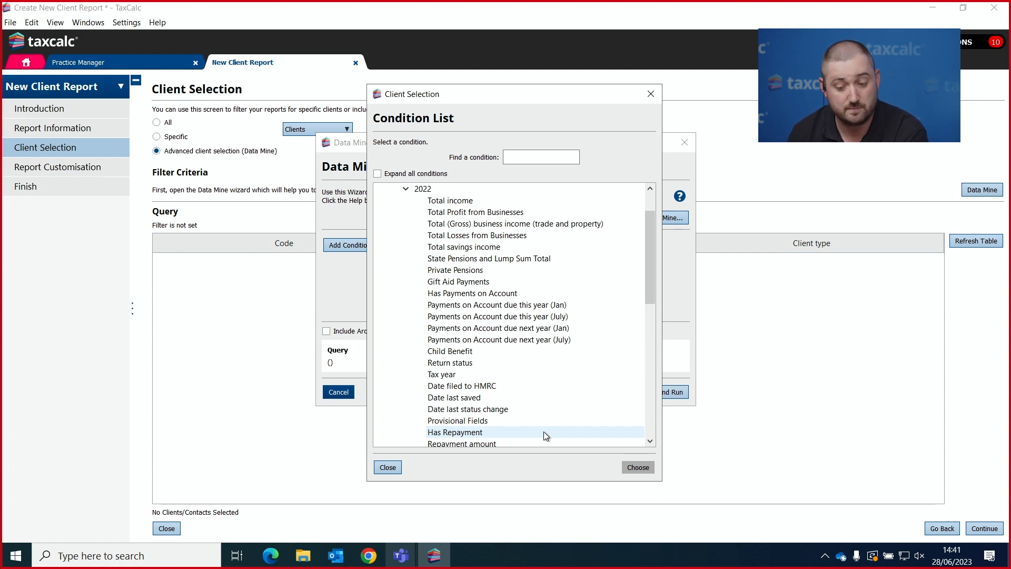
{"action": "left_click", "coordinate": [547, 342]}
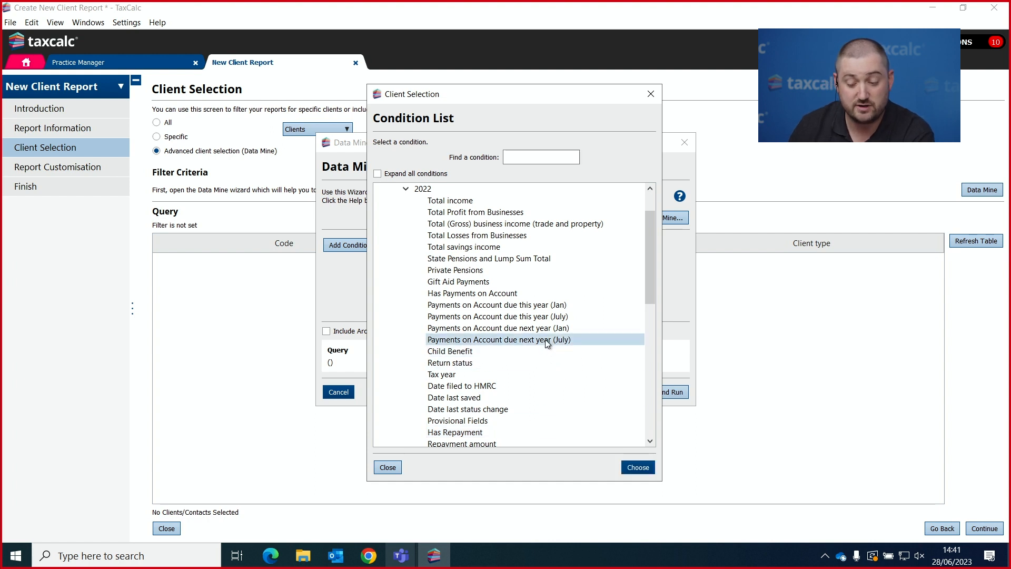
{"action": "left_click", "coordinate": [639, 469]}
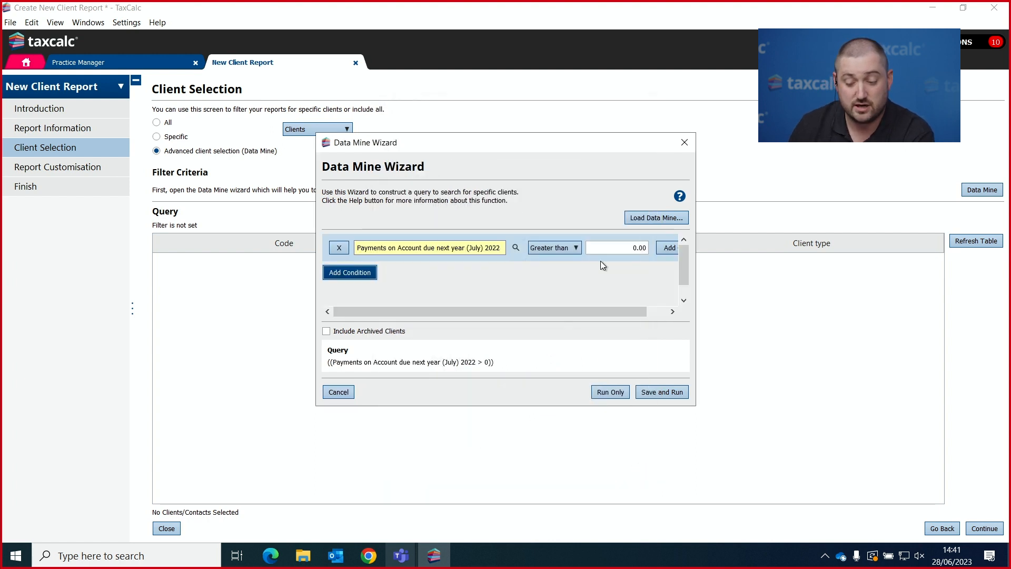
{"action": "left_click", "coordinate": [615, 247]}
{"action": "type", "text": "1"}
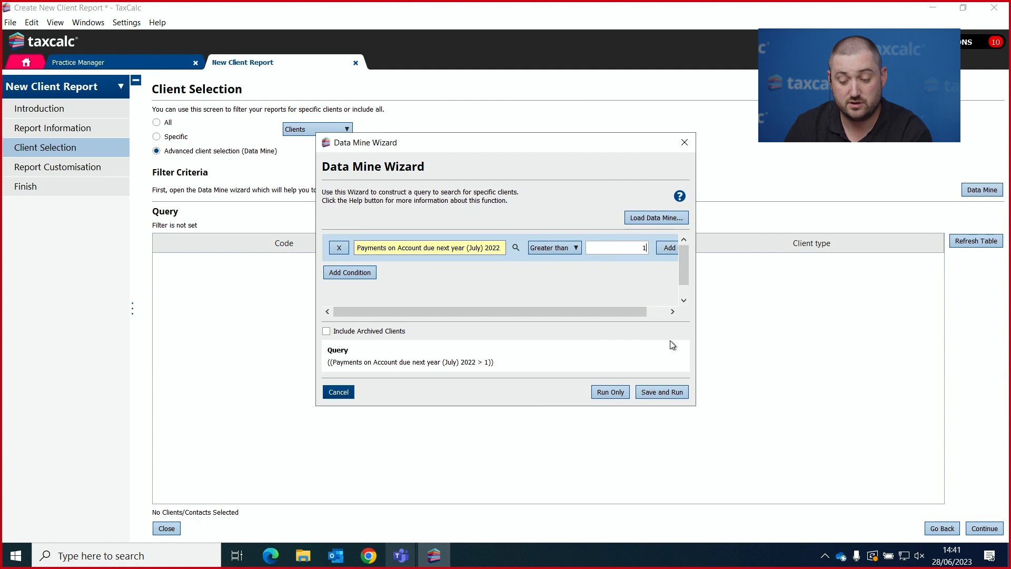
Run the July payments on account query without saving it, review the matching clients, and continue to Report Customisation
{"action": "left_click", "coordinate": [626, 392]}
{"action": "scroll", "coordinate": [607, 319], "scroll_direction": "down", "scroll_amount": 2}
{"action": "scroll", "coordinate": [676, 353], "scroll_direction": "up", "scroll_amount": 2}
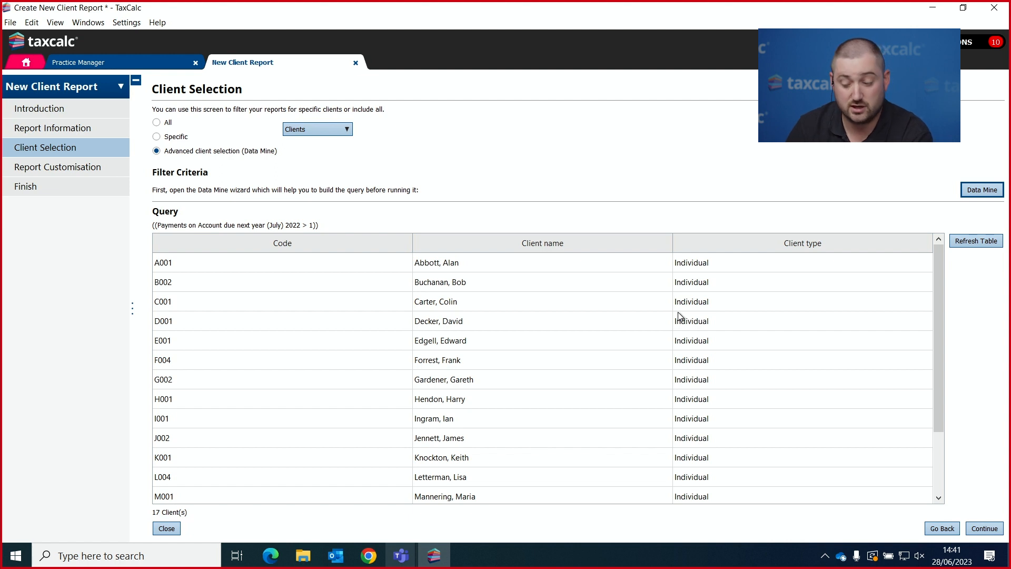
{"action": "left_click", "coordinate": [985, 528]}
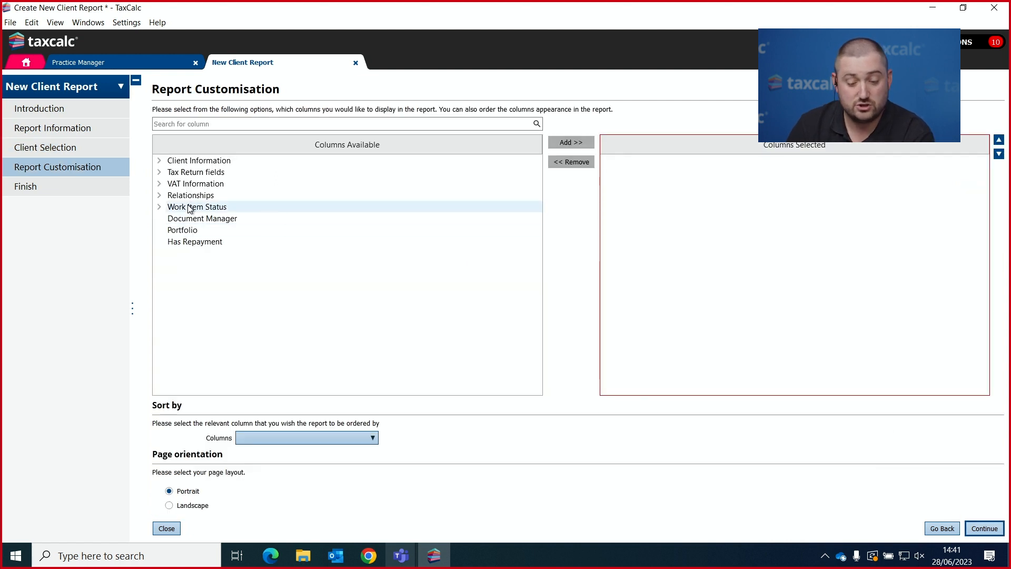
Add the Client Information columns Client code, Client name, Contact number and Email address to the report
{"action": "left_click", "coordinate": [163, 160]}
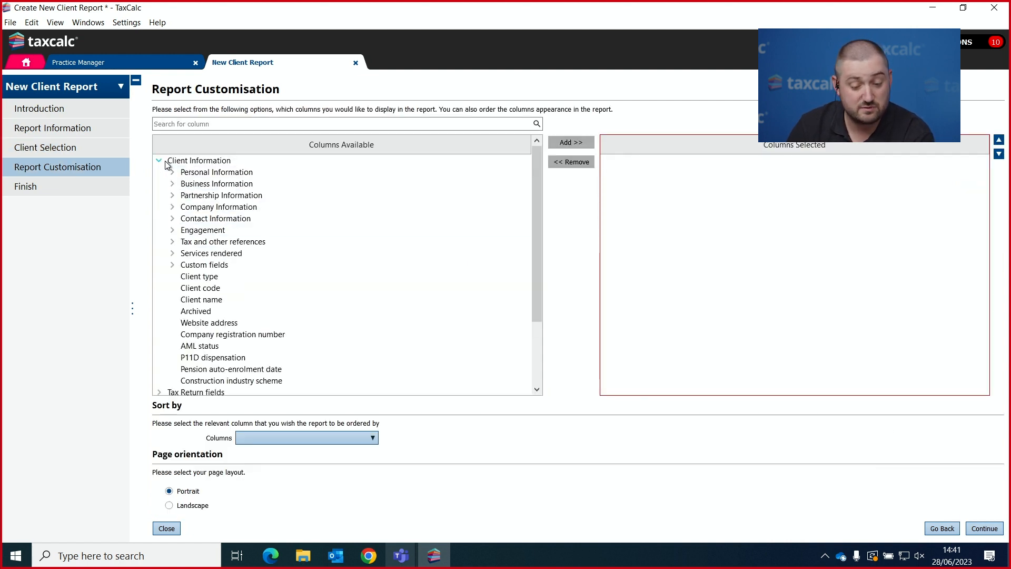
{"action": "double_click", "coordinate": [219, 290]}
{"action": "double_click", "coordinate": [219, 289]}
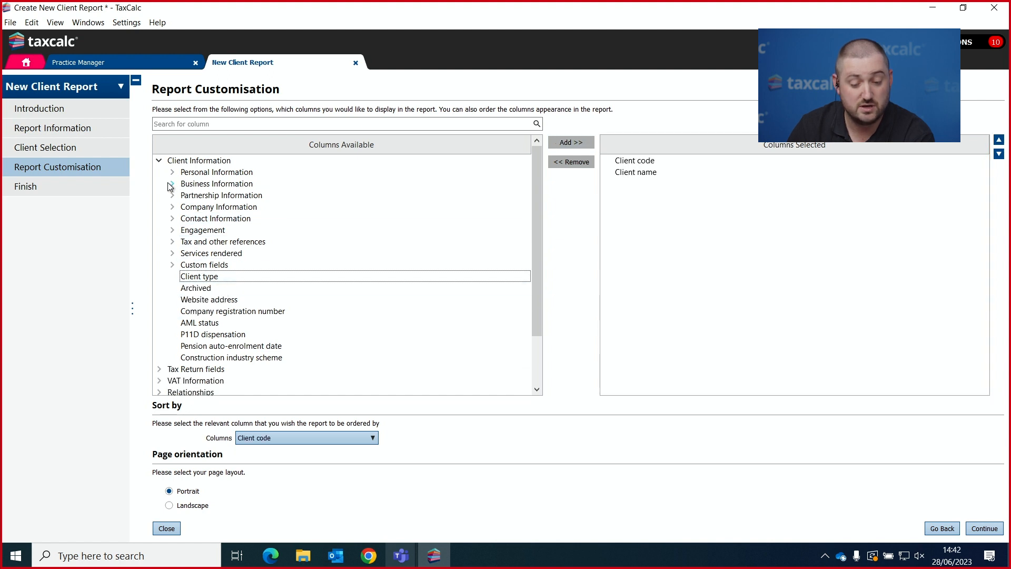
{"action": "left_click", "coordinate": [172, 218]}
{"action": "double_click", "coordinate": [220, 299]}
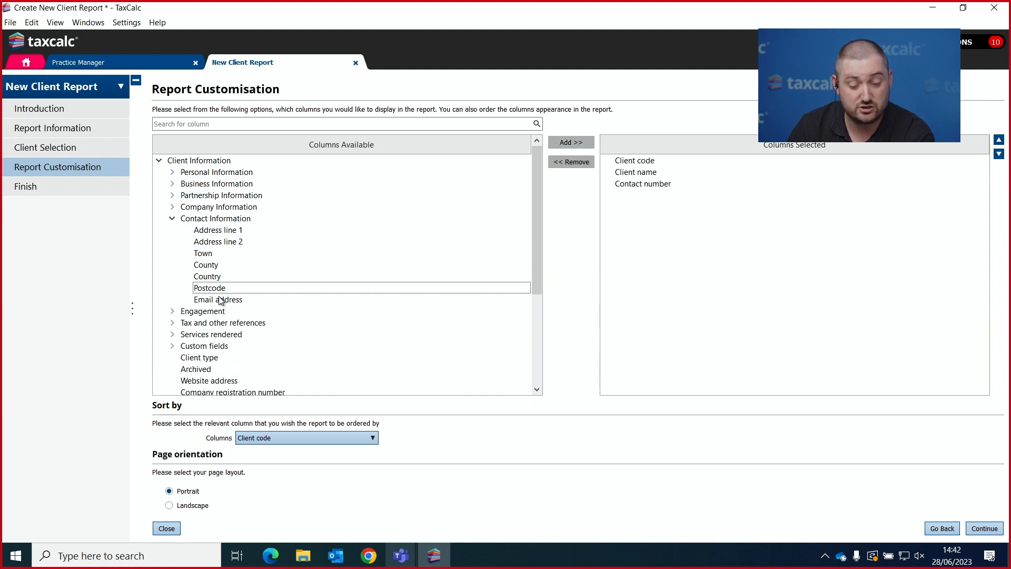
{"action": "double_click", "coordinate": [220, 299]}
{"action": "left_click", "coordinate": [173, 219]}
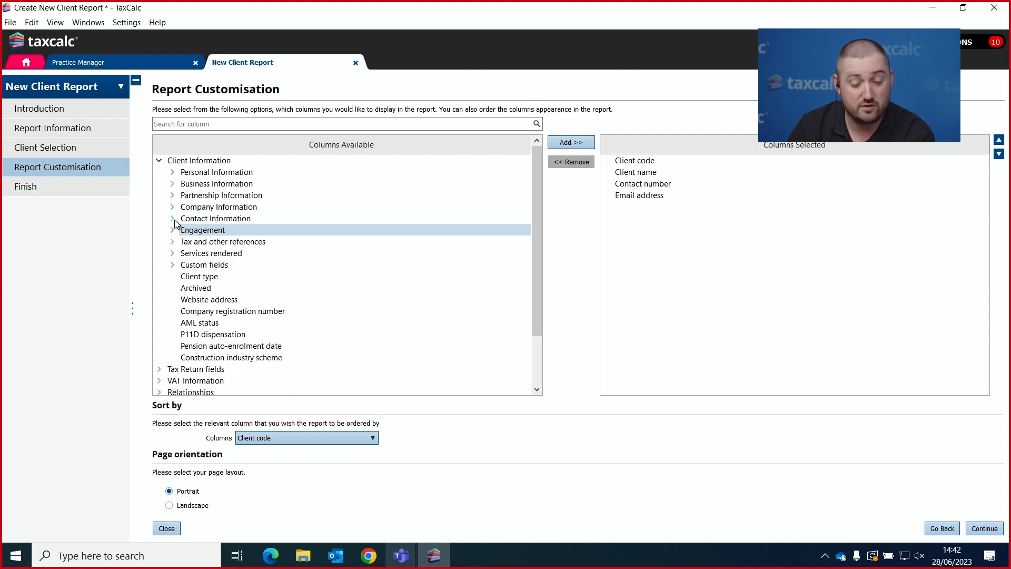
Add the 2022 Personal Tax columns "Payments on Account due next year (July)" and "Total income" to the report
{"action": "left_click", "coordinate": [159, 161]}
{"action": "left_click", "coordinate": [159, 172]}
{"action": "left_click", "coordinate": [172, 184]}
{"action": "left_click", "coordinate": [185, 206]}
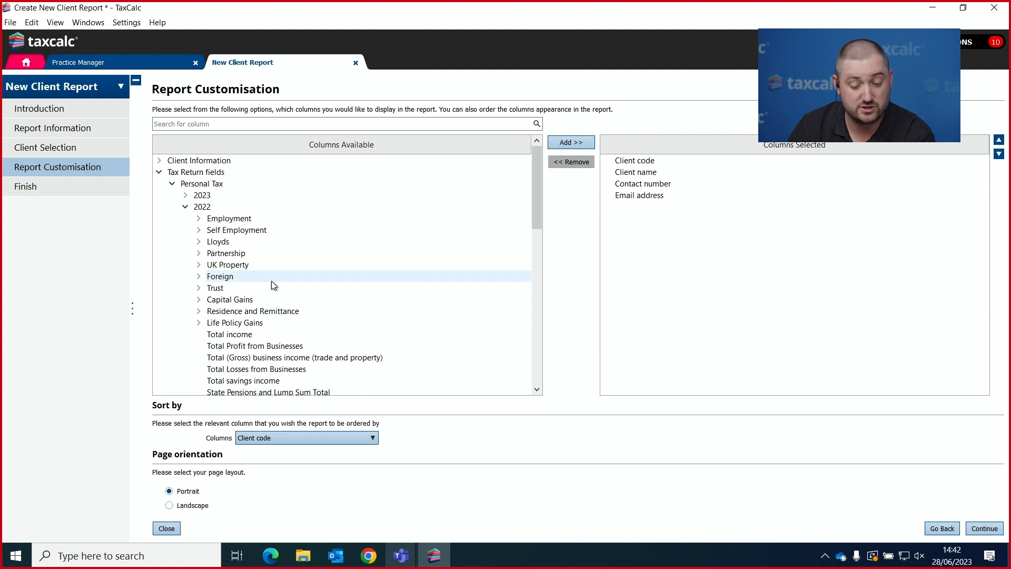
{"action": "scroll", "coordinate": [274, 285], "scroll_direction": "down", "scroll_amount": 3}
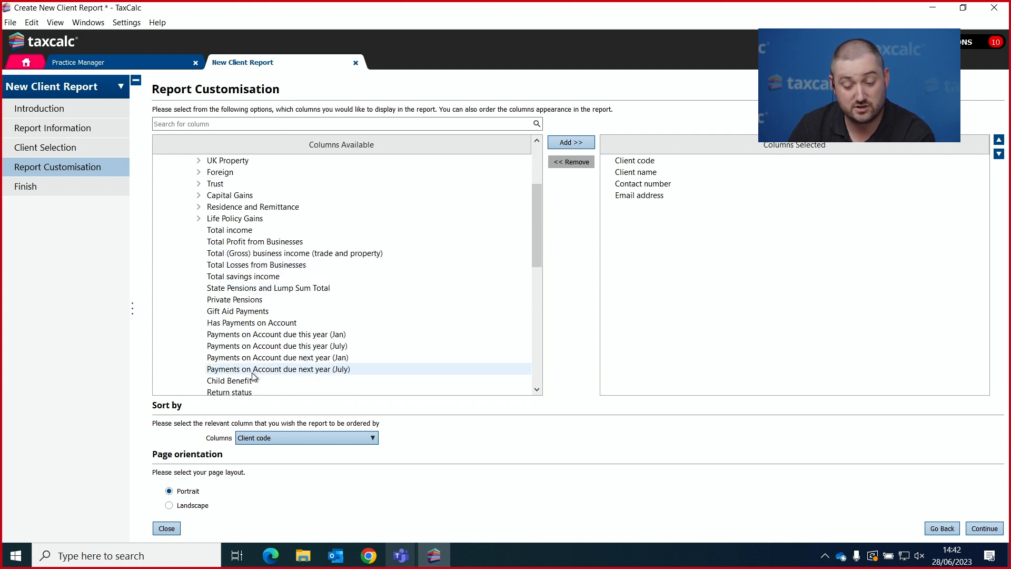
{"action": "double_click", "coordinate": [253, 370]}
{"action": "left_click", "coordinate": [253, 233]}
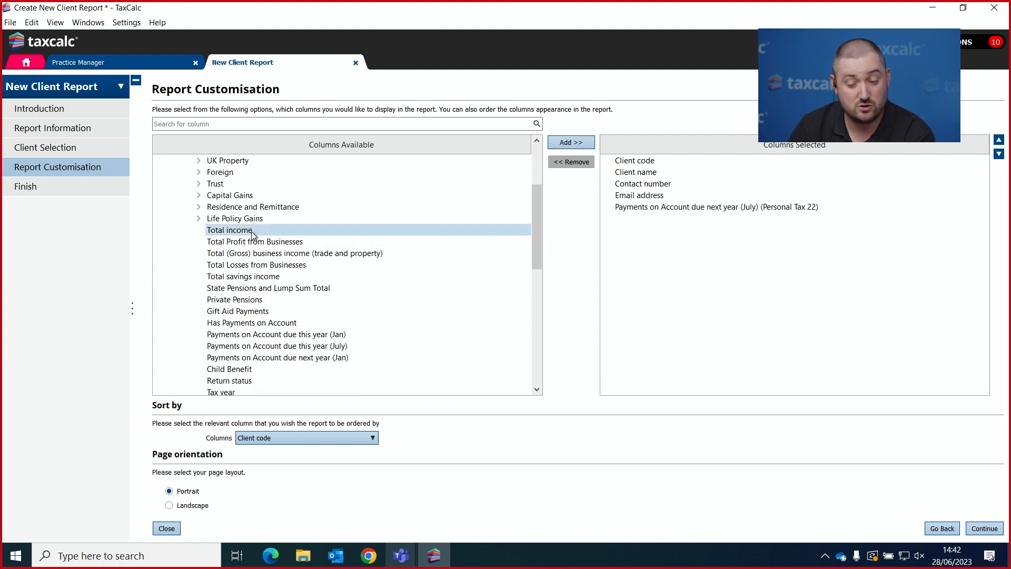
{"action": "double_click", "coordinate": [252, 232]}
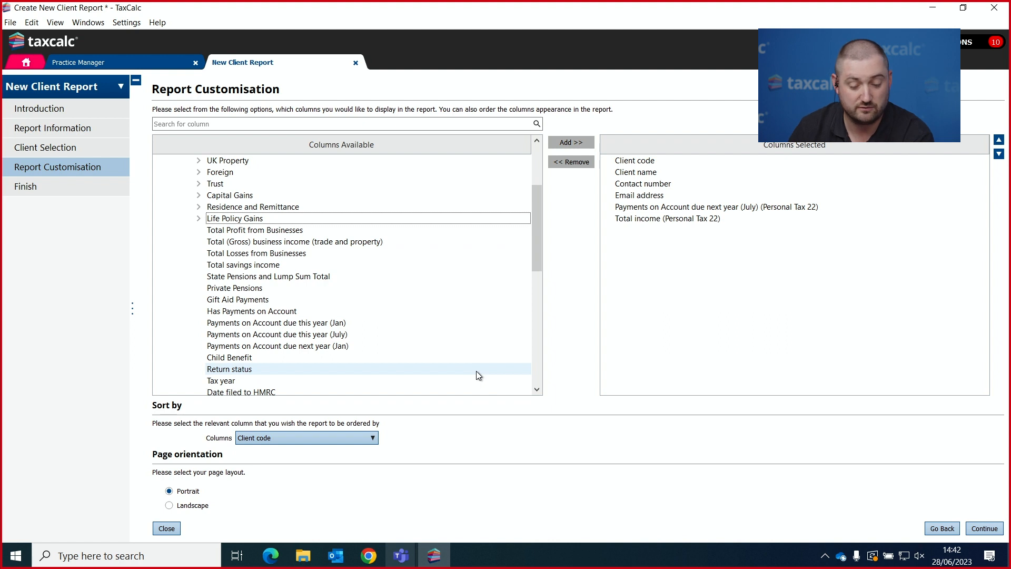
Finish and save the Power Hour report, and run it straight away
{"action": "left_click", "coordinate": [992, 531]}
{"action": "left_click", "coordinate": [953, 527]}
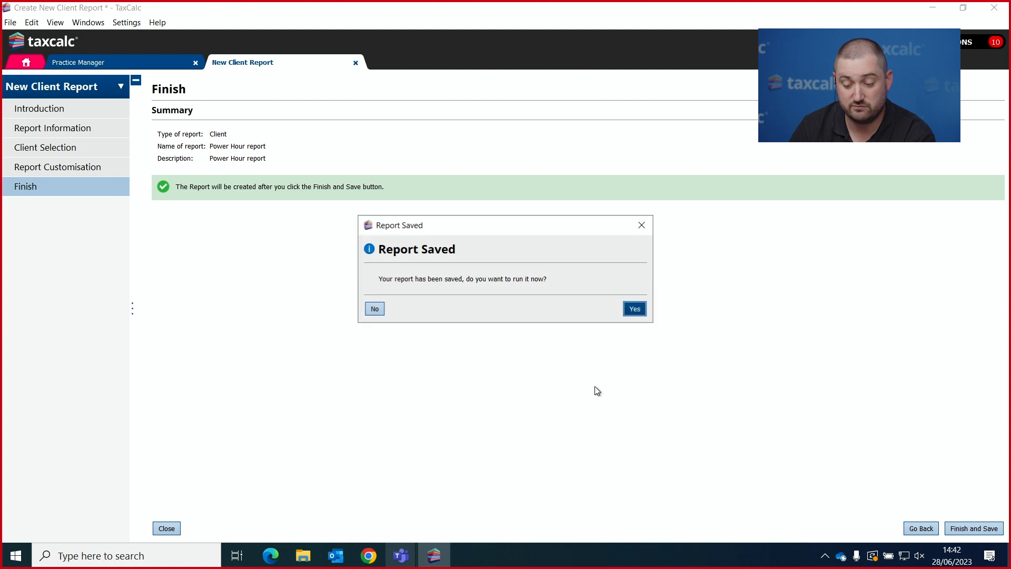
{"action": "left_click", "coordinate": [630, 308]}
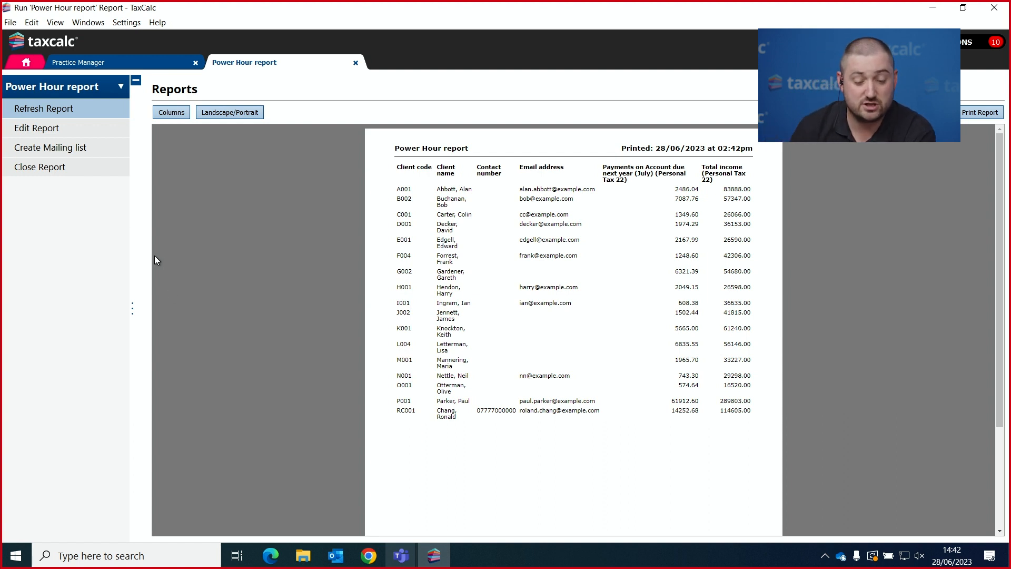
Create a mailing list from the report's clients with "Power Hour Mailing list" as both name and description
{"action": "left_click", "coordinate": [93, 150]}
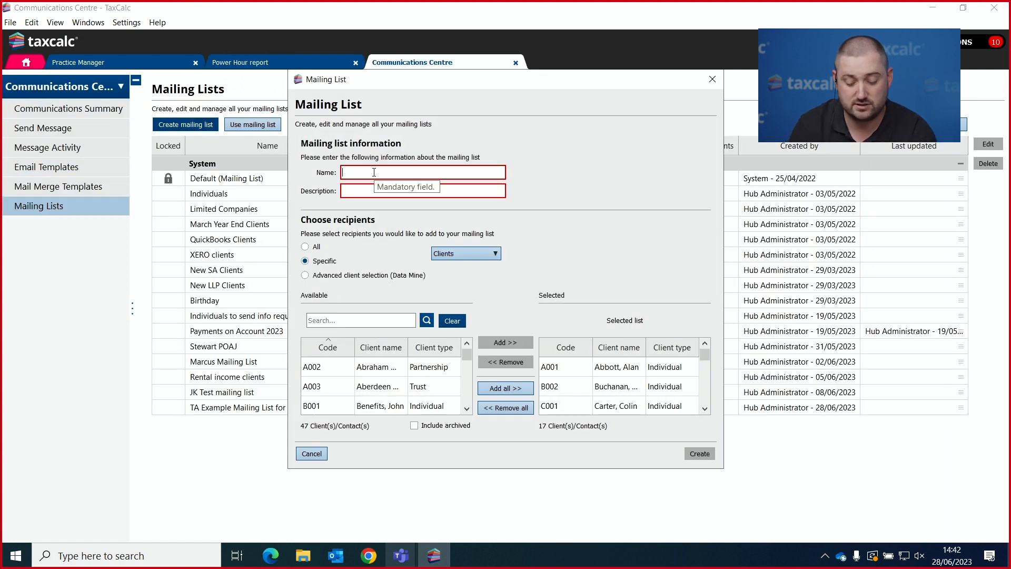
{"action": "type", "text": "Power Hour Report"}
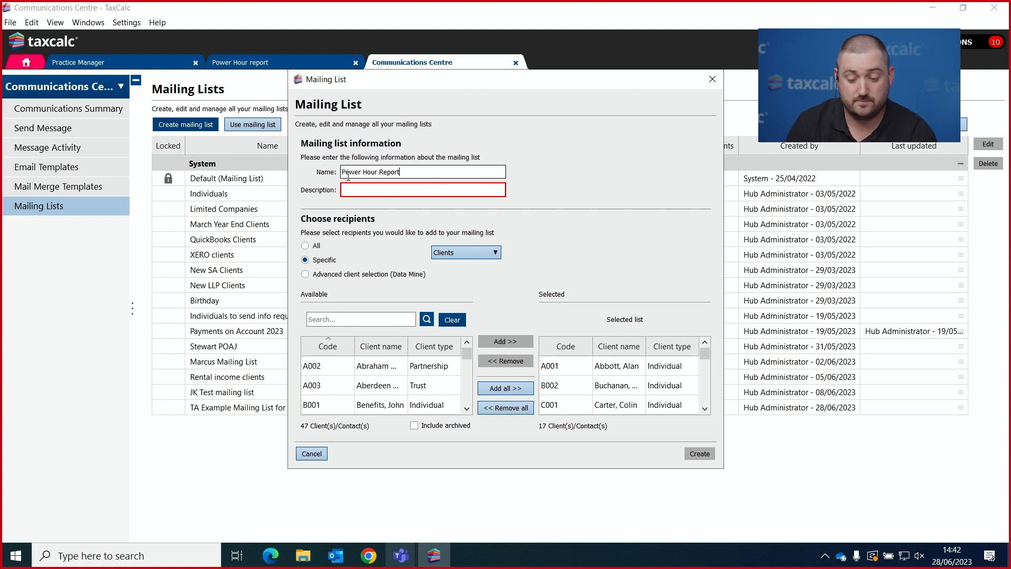
{"action": "left_click_drag", "start_coordinate": [401, 172], "coordinate": [383, 165]}
{"action": "key", "text": "ctrl+c"}
{"action": "left_click", "coordinate": [355, 185]}
{"action": "key", "text": "ctrl+v"}
{"action": "type", "text": "Mailing list"}
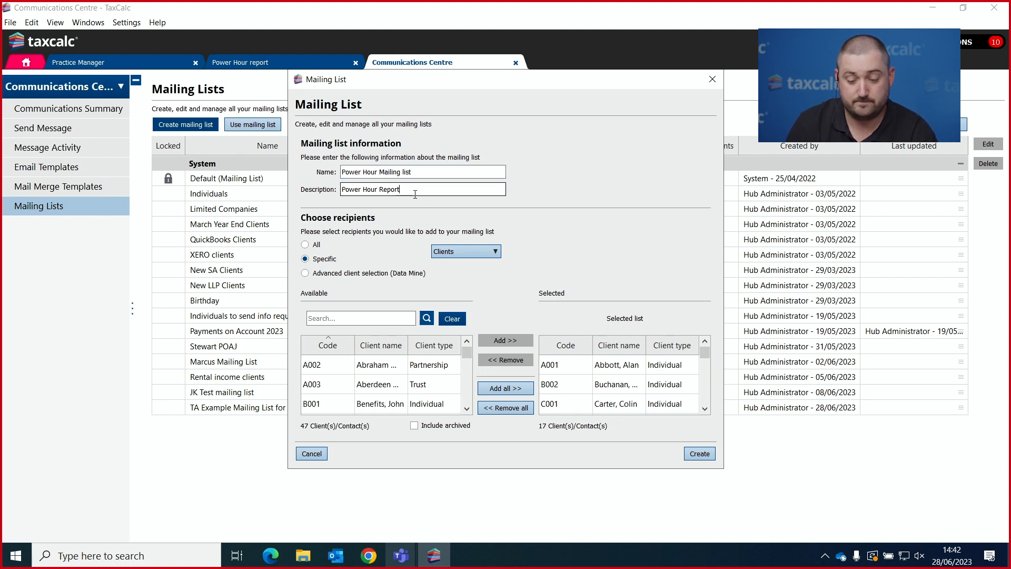
{"action": "left_click_drag", "start_coordinate": [400, 189], "coordinate": [380, 194]}
{"action": "type", "text": "Mailing list"}
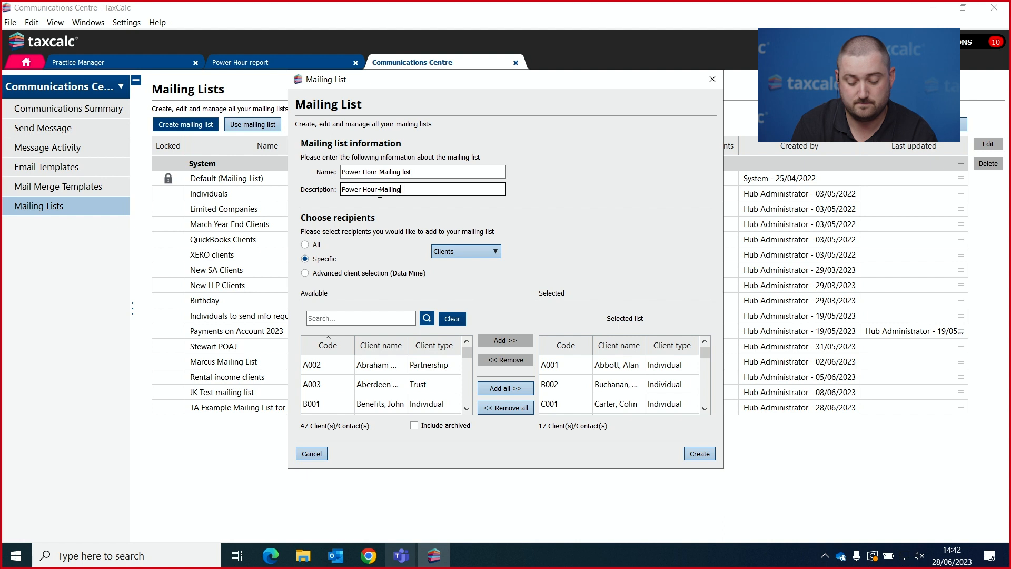
{"action": "left_click", "coordinate": [700, 454]}
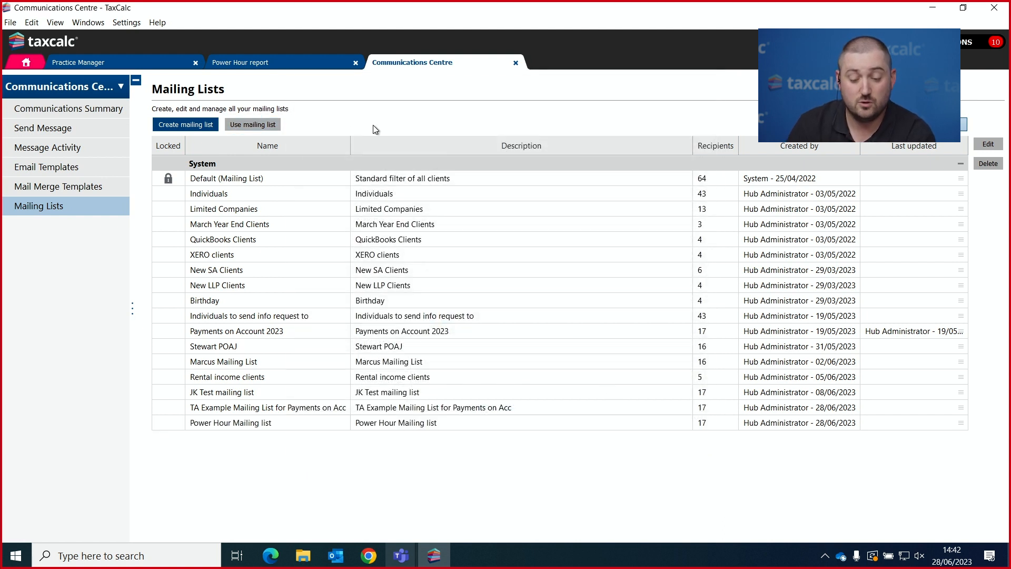
Close the Communications Centre, the Power Hour report and Practice Manager to return to the home screen
{"action": "left_click", "coordinate": [515, 62]}
{"action": "left_click", "coordinate": [355, 62]}
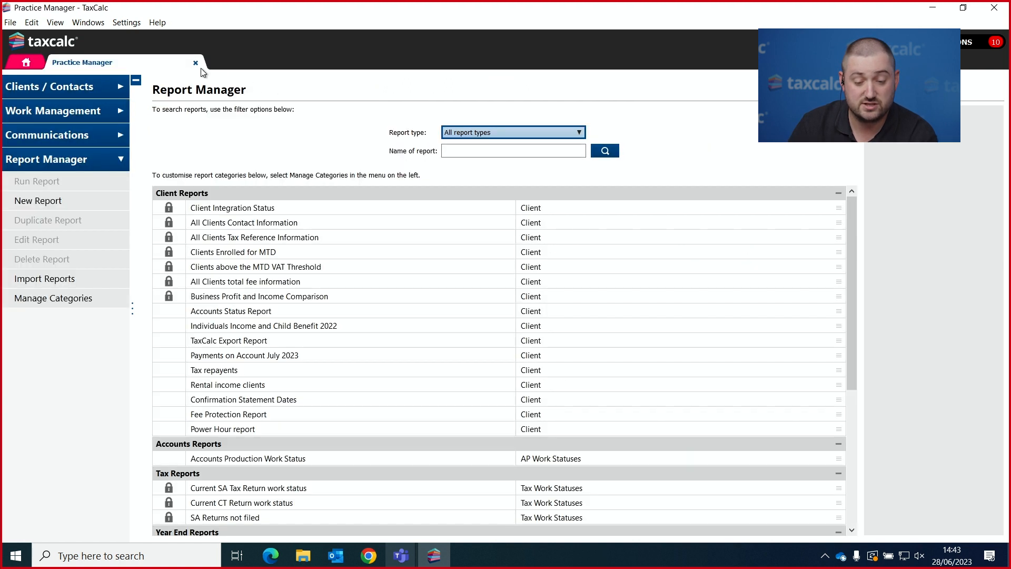
{"action": "left_click", "coordinate": [196, 63]}
Open the Communications Centre's mailing lists and select the Power Hour Mailing list to check its recipients
{"action": "left_click", "coordinate": [449, 141]}
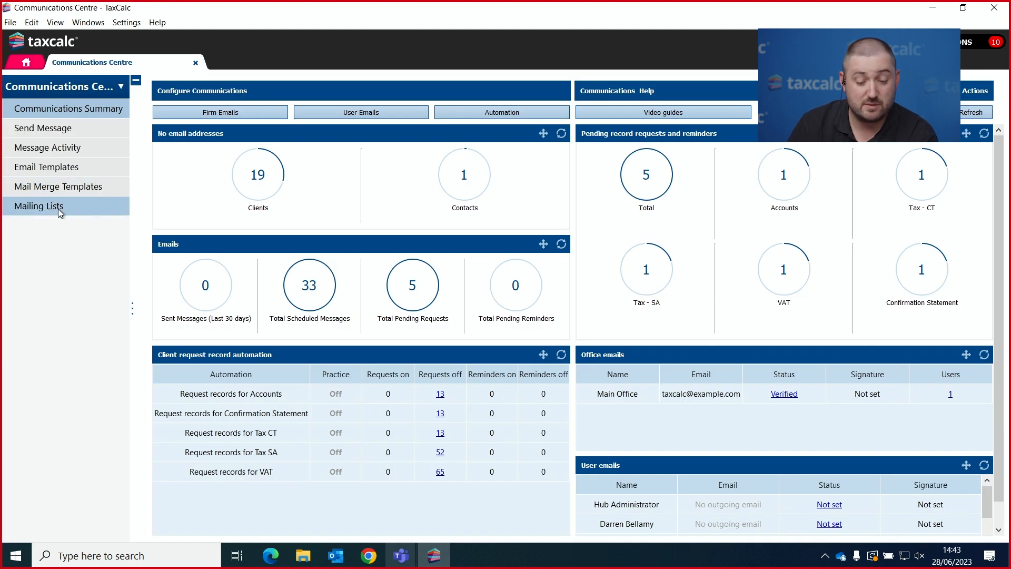
{"action": "left_click", "coordinate": [58, 208]}
{"action": "left_click", "coordinate": [361, 424]}
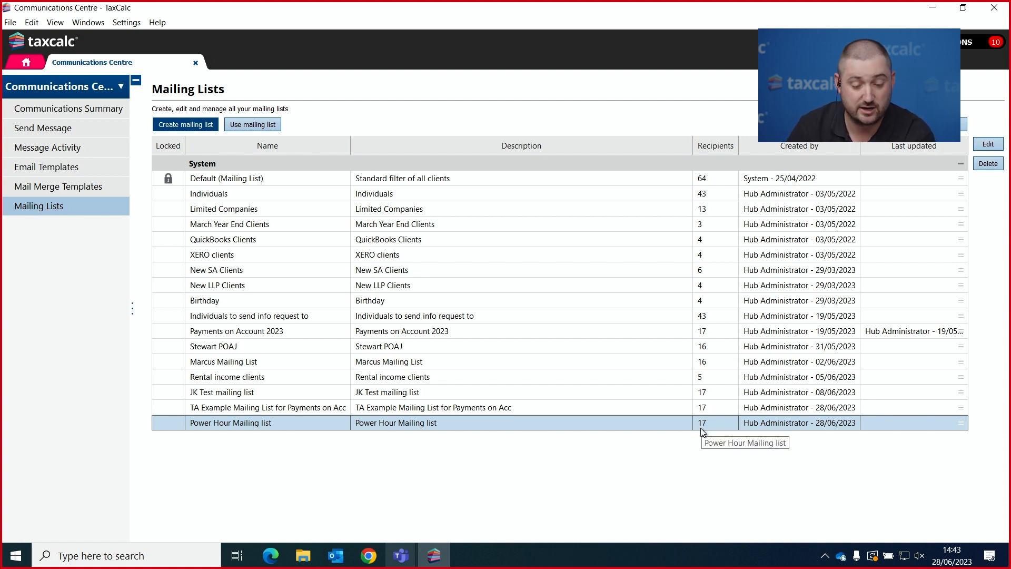
View the email templates "Request Records for Self Assessment" and "Corporation tax Figure" to examine their tokens, closing each one
{"action": "left_click", "coordinate": [68, 168]}
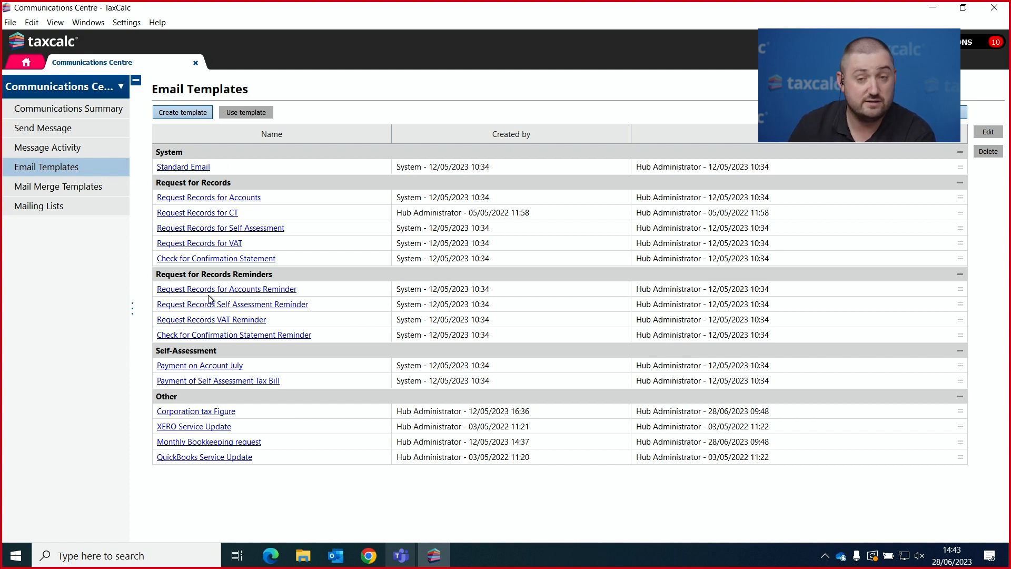
{"action": "left_click", "coordinate": [201, 230]}
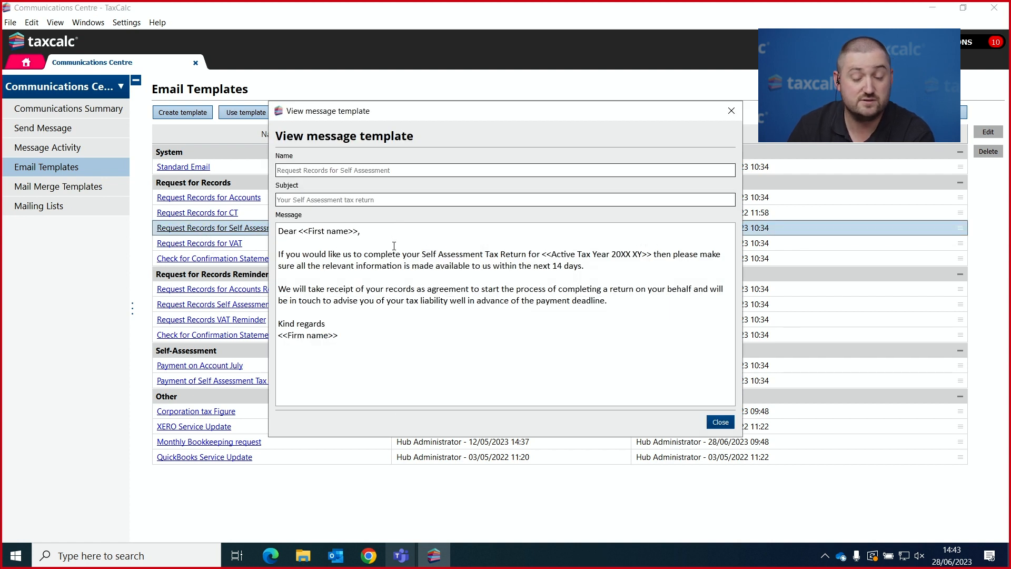
{"action": "left_click_drag", "start_coordinate": [299, 231], "coordinate": [359, 232]}
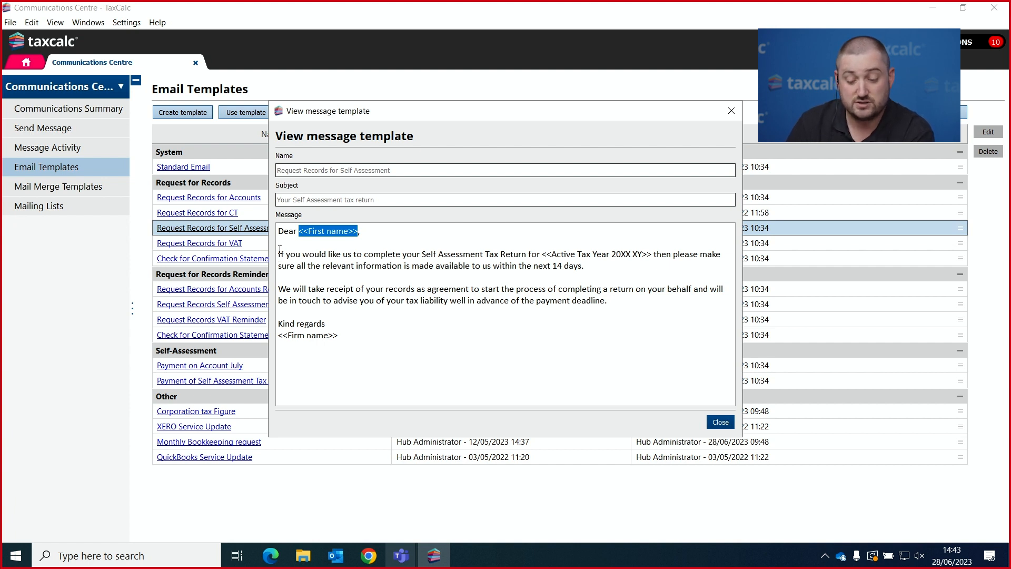
{"action": "left_click", "coordinate": [714, 423]}
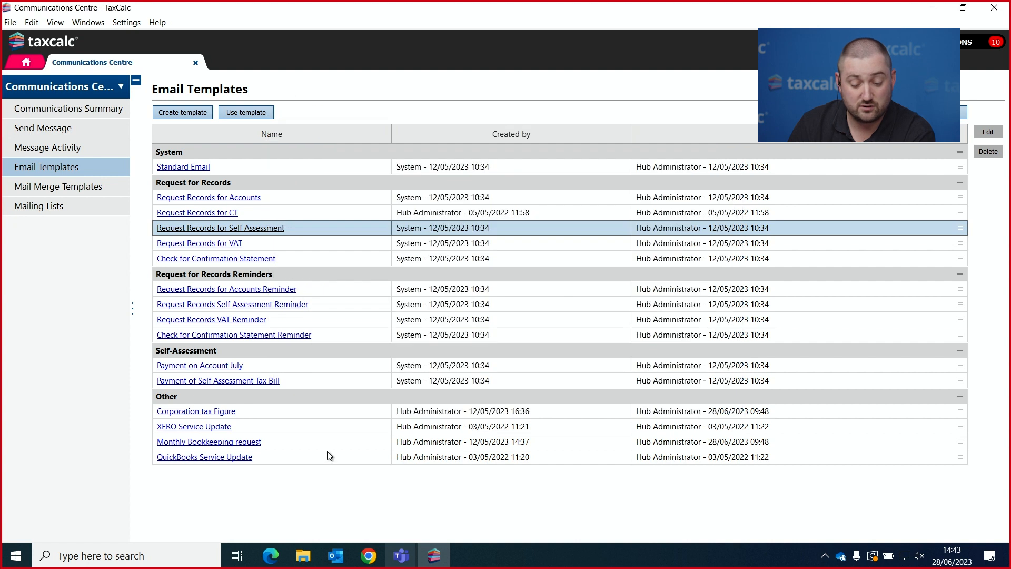
{"action": "double_click", "coordinate": [209, 412]}
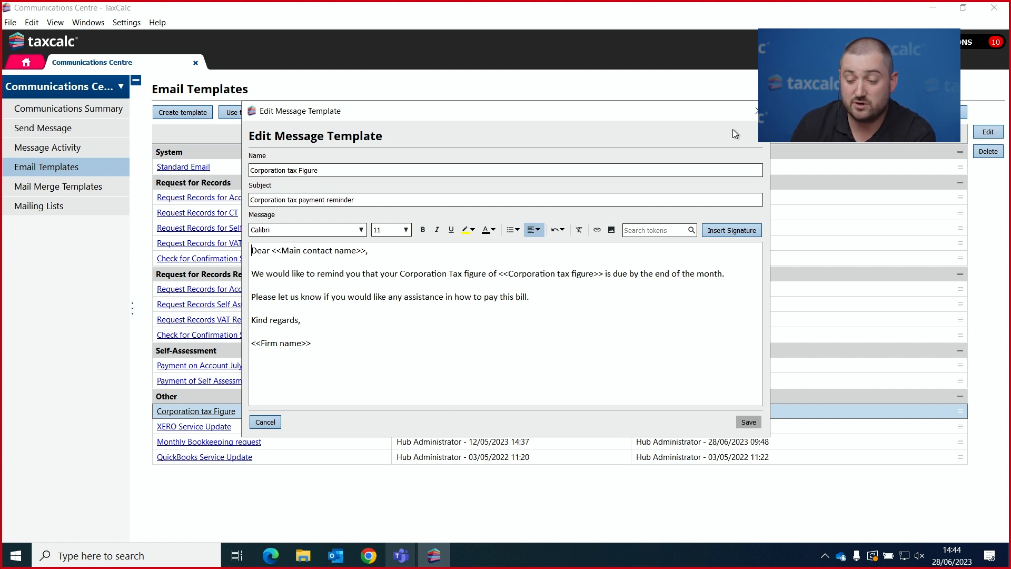
{"action": "left_click", "coordinate": [756, 112]}
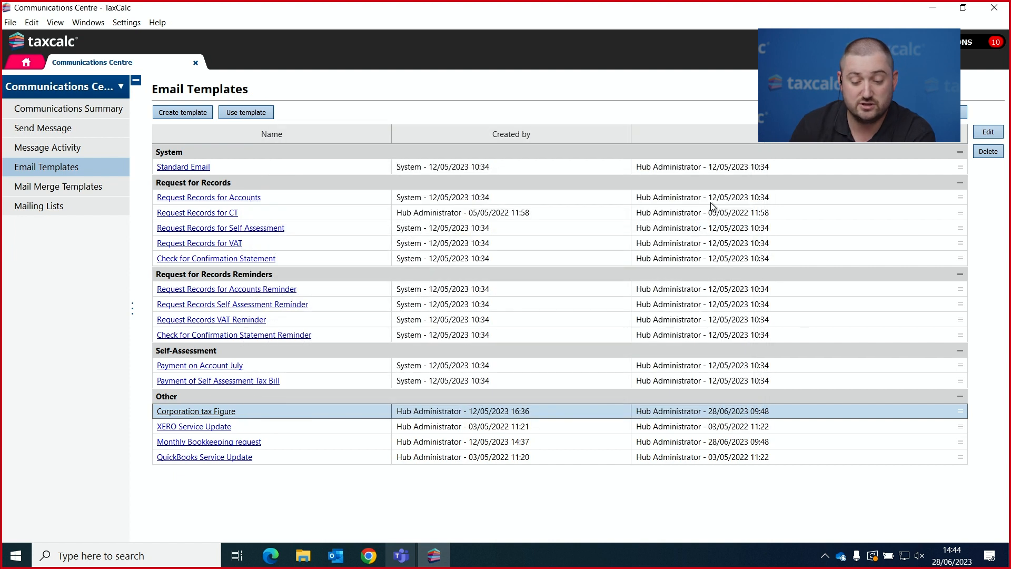
View the "Payment on Account July" email template, examine its payment amount and unique tax reference tokens, and close it
{"action": "left_click", "coordinate": [199, 366]}
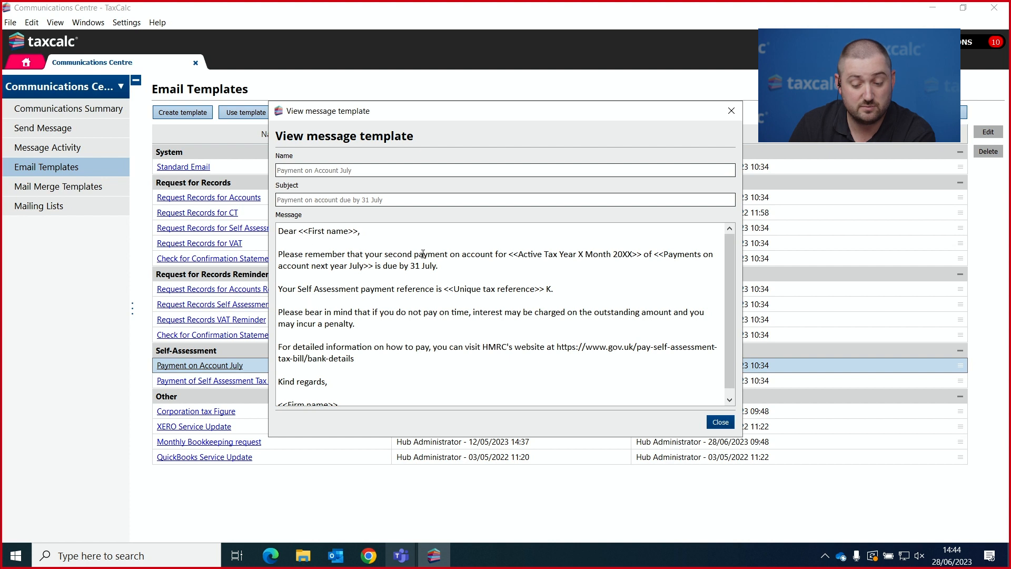
{"action": "left_click_drag", "start_coordinate": [509, 258], "coordinate": [422, 283]}
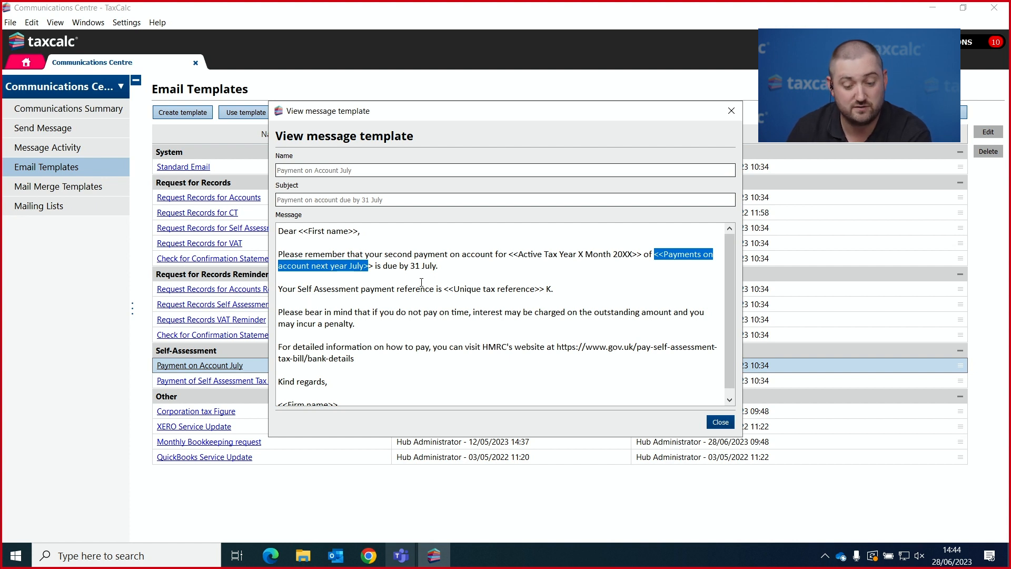
{"action": "left_click_drag", "start_coordinate": [445, 292], "coordinate": [544, 291]}
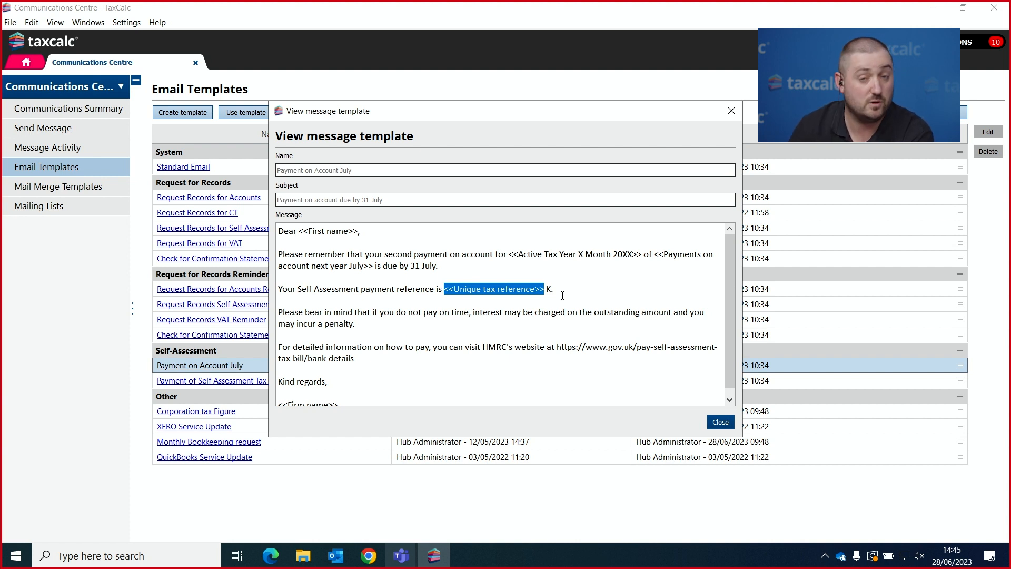
{"action": "scroll", "coordinate": [297, 377], "scroll_direction": "down", "scroll_amount": 1}
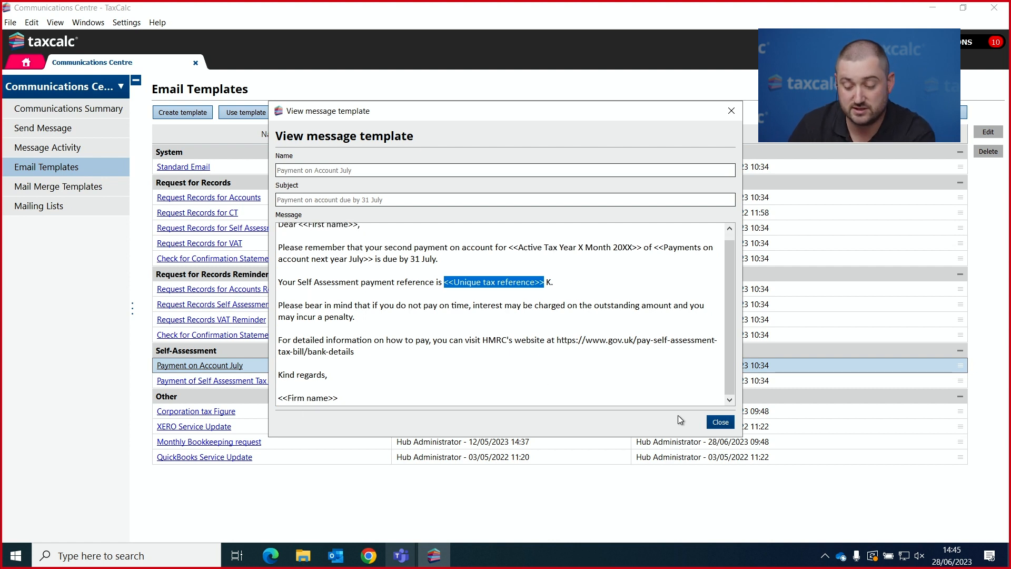
{"action": "left_click", "coordinate": [720, 422]}
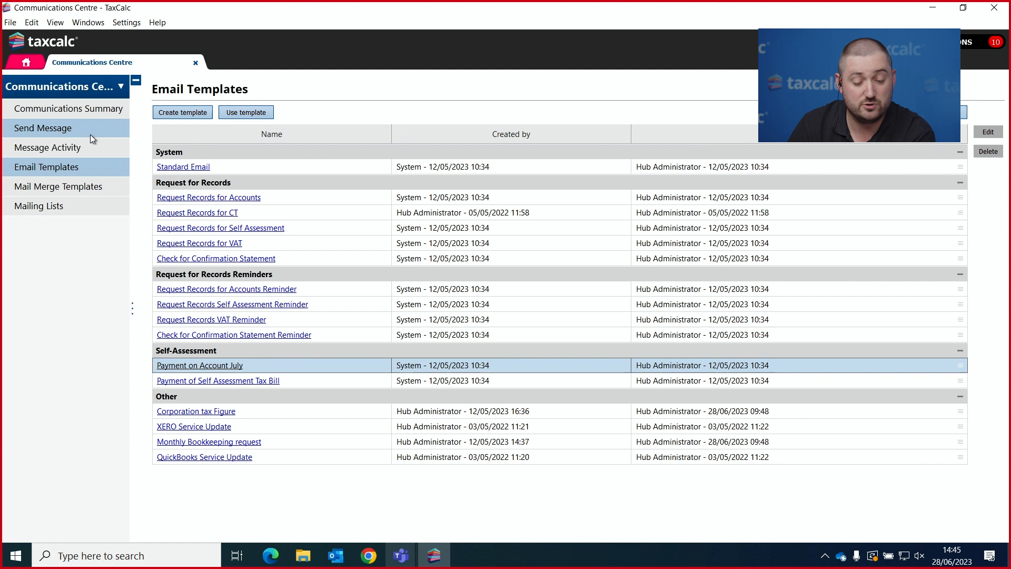
Start a new message in the Communications Centre and set Taxcalc Accountancy as its sender
{"action": "left_click", "coordinate": [53, 129]}
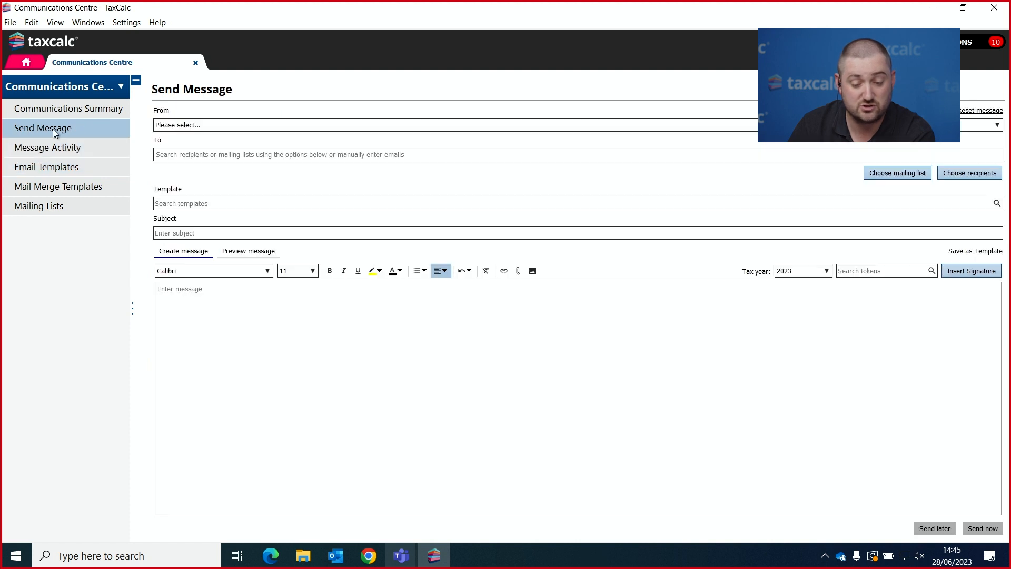
{"action": "left_click", "coordinate": [230, 129]}
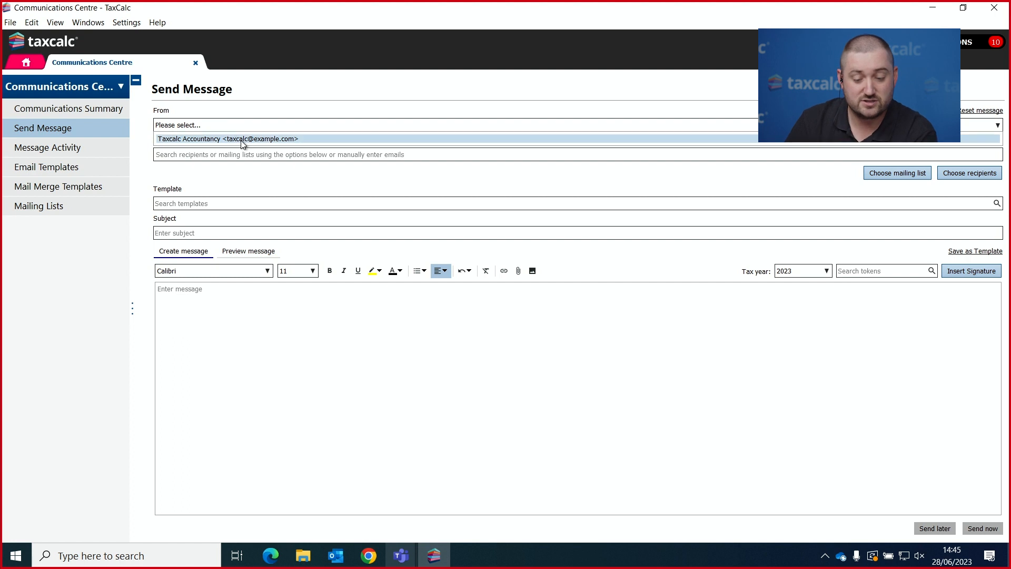
{"action": "left_click", "coordinate": [182, 139]}
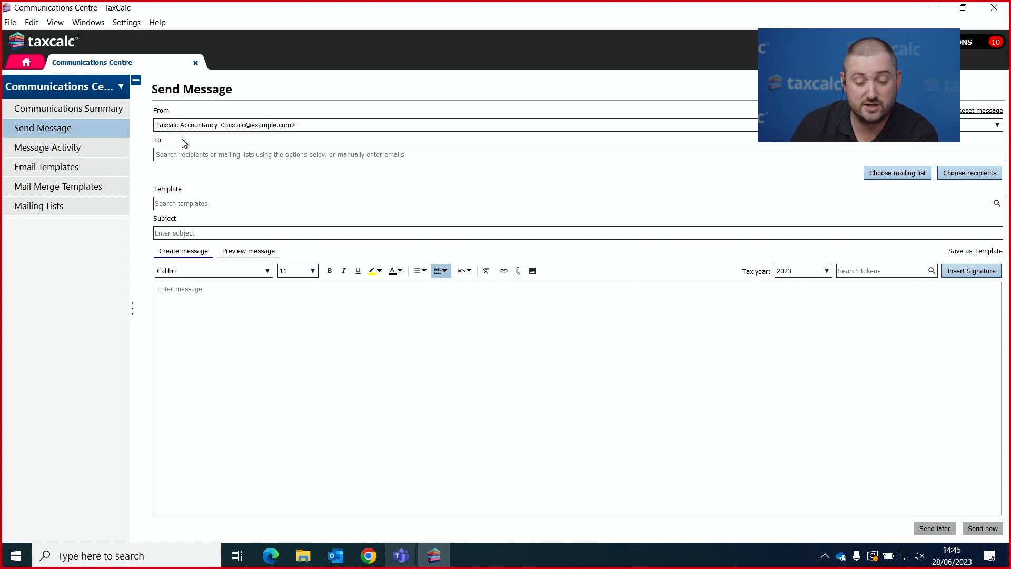
Choose the Power Hour Mailing list as the message's recipients after checking which clients have email addresses
{"action": "left_click", "coordinate": [904, 179]}
{"action": "left_click", "coordinate": [495, 163]}
{"action": "scroll", "coordinate": [465, 222], "scroll_direction": "down", "scroll_amount": 1}
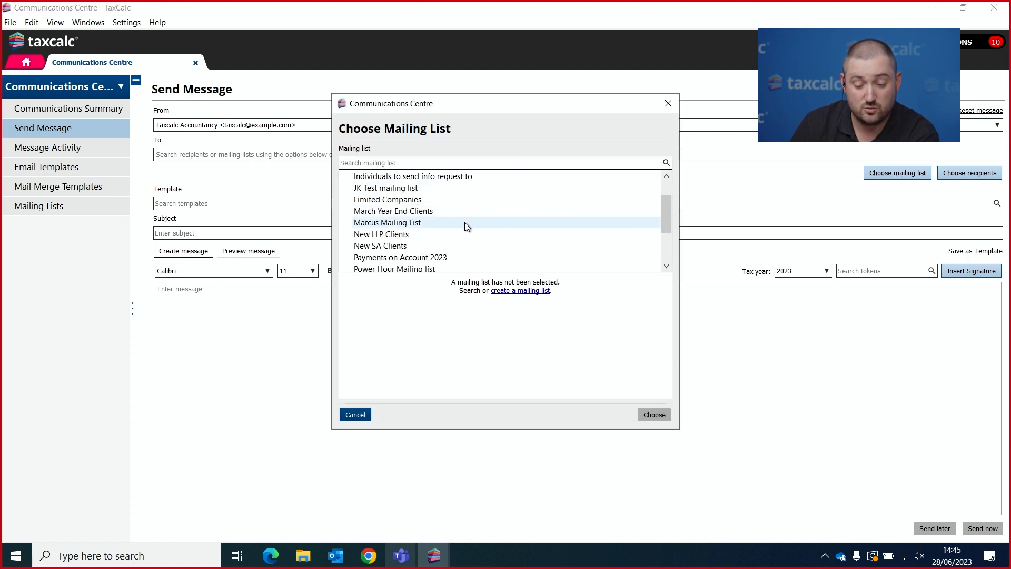
{"action": "scroll", "coordinate": [465, 222], "scroll_direction": "down", "scroll_amount": 2}
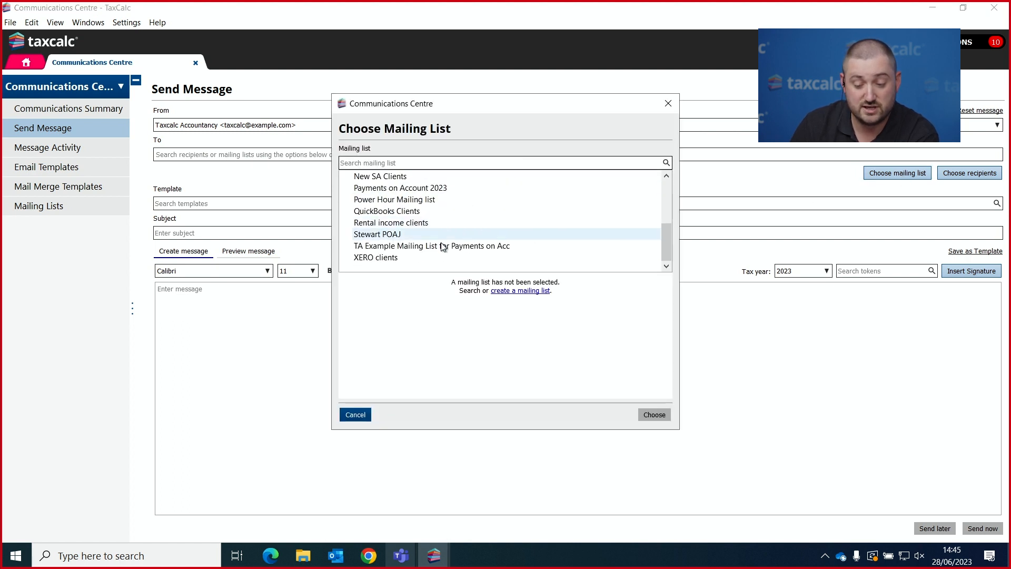
{"action": "left_click", "coordinate": [393, 204]}
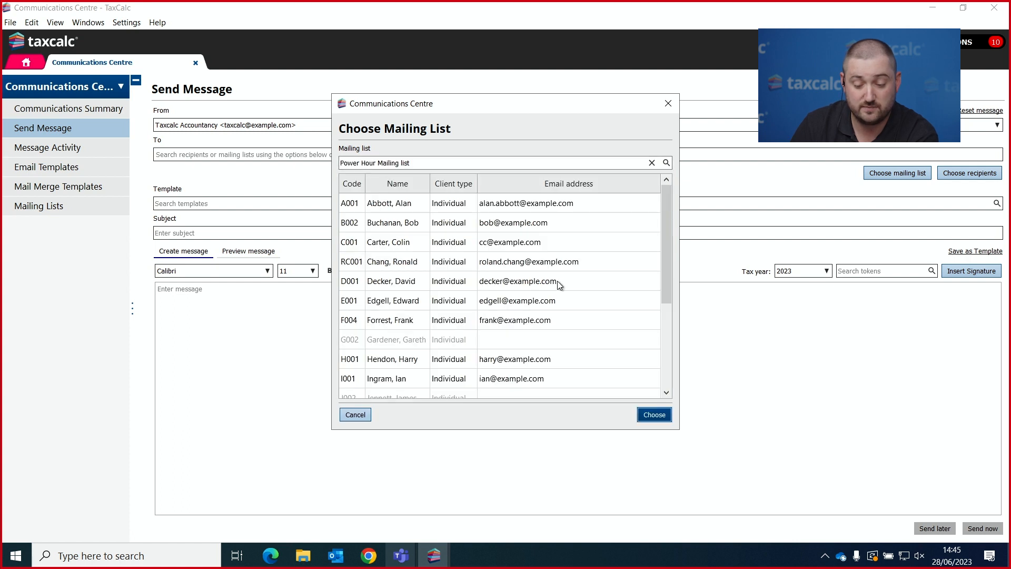
{"action": "scroll", "coordinate": [559, 285], "scroll_direction": "down", "scroll_amount": 2}
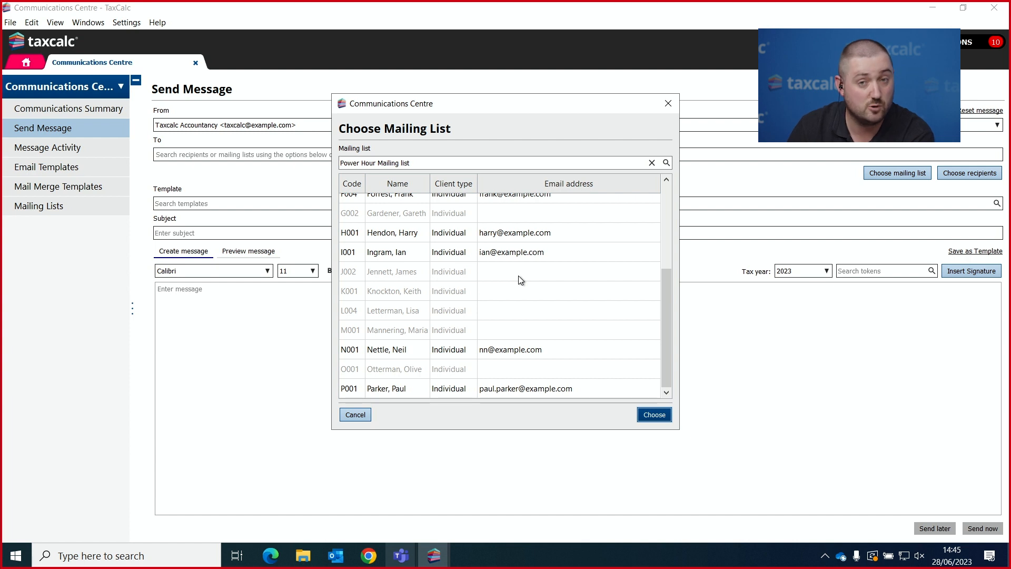
{"action": "left_click", "coordinate": [650, 415]}
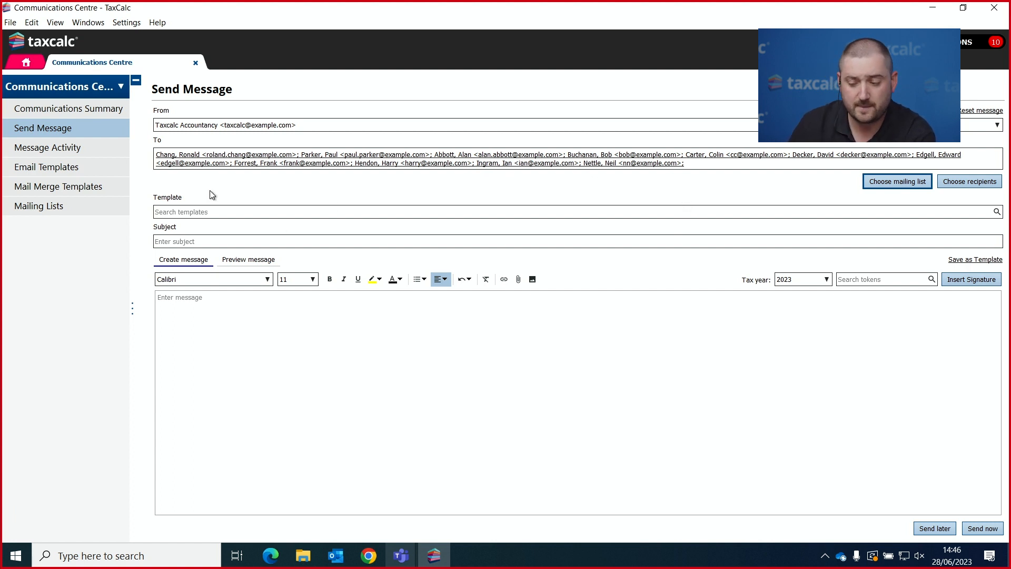
Apply the "Payment on Account July" template from the Self-Assessment group to the message
{"action": "left_click", "coordinate": [199, 211]}
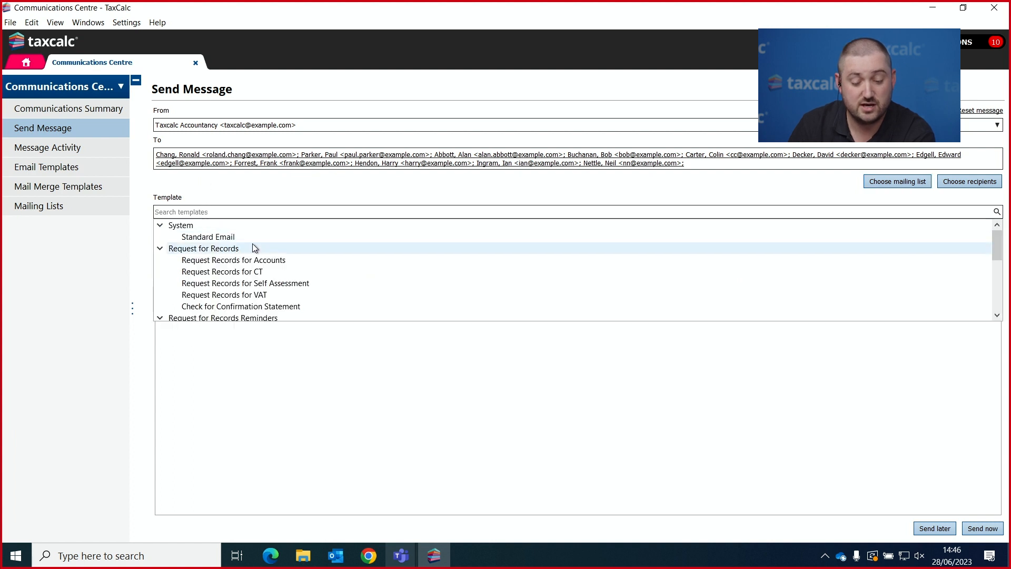
{"action": "scroll", "coordinate": [257, 252], "scroll_direction": "down", "scroll_amount": 2}
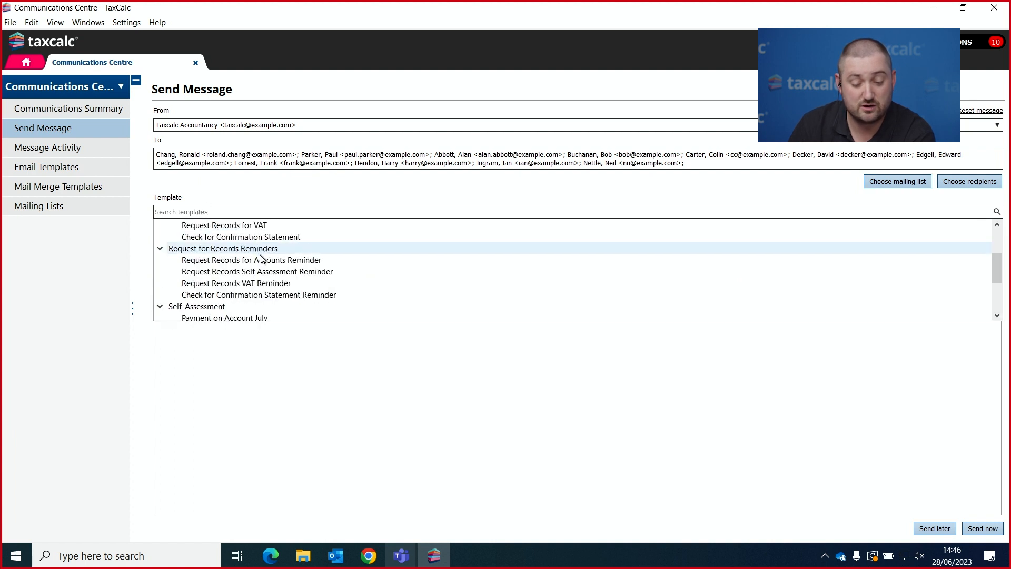
{"action": "left_click", "coordinate": [265, 317]}
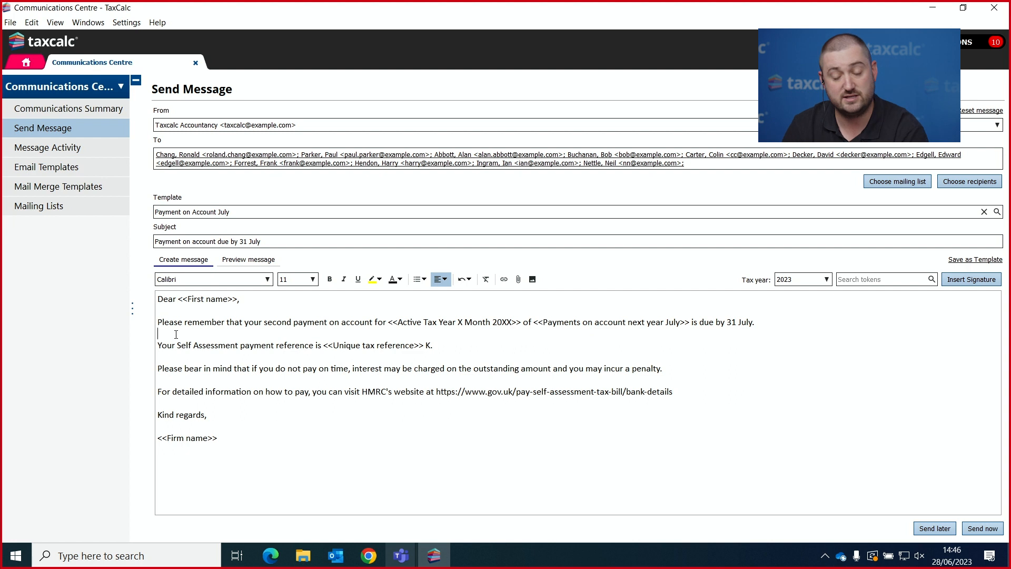
Preview the message with tax year 2022 for the fourth listed recipient and highlight the payment amount
{"action": "left_click", "coordinate": [233, 260]}
{"action": "left_click", "coordinate": [910, 281]}
{"action": "left_click", "coordinate": [906, 302]}
{"action": "left_click", "coordinate": [941, 280]}
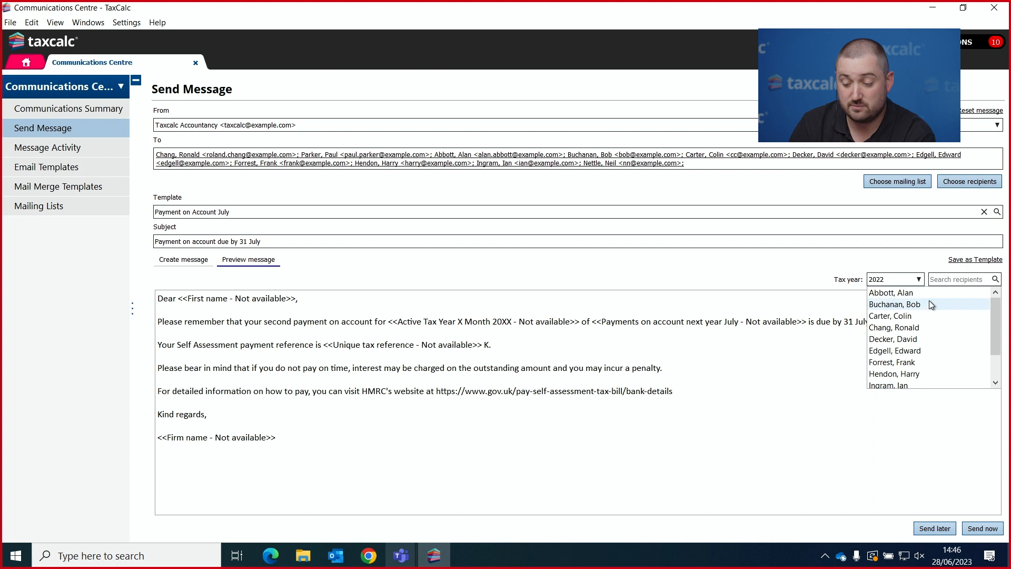
{"action": "left_click", "coordinate": [920, 329]}
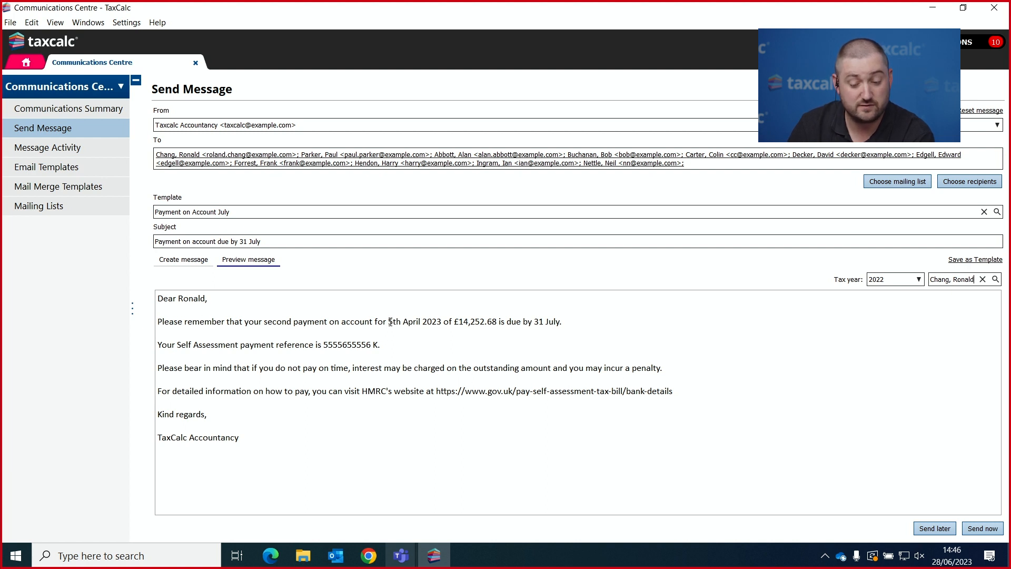
{"action": "left_click_drag", "start_coordinate": [448, 320], "coordinate": [504, 319]}
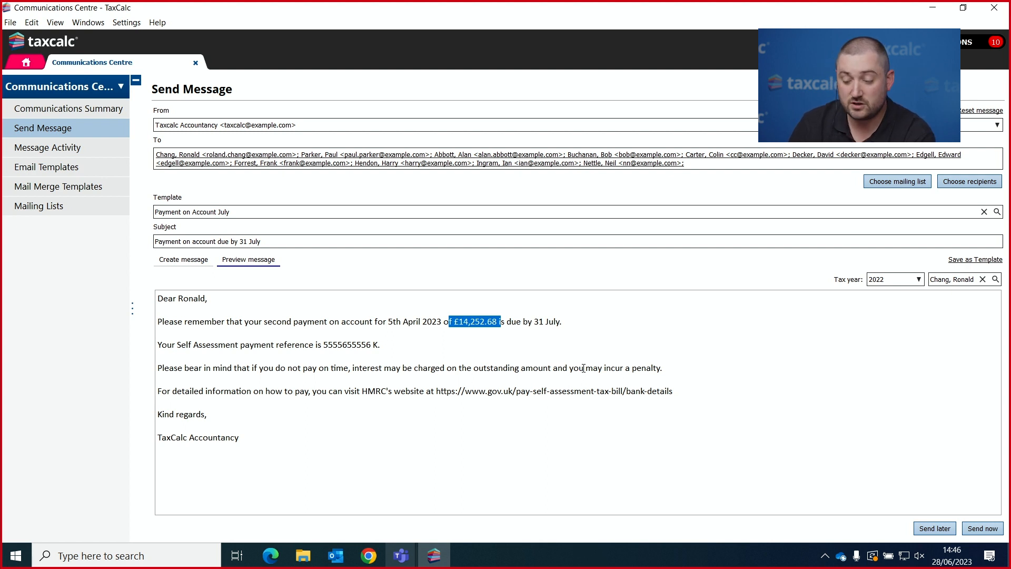
Preview the message for the ninth listed recipient and return to editing the message
{"action": "left_click", "coordinate": [983, 279]}
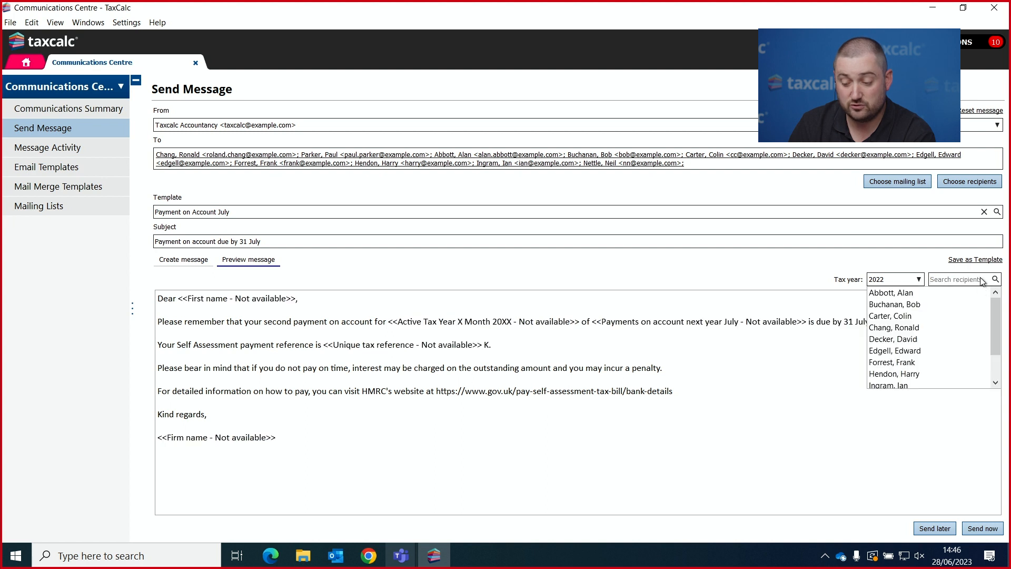
{"action": "left_click", "coordinate": [926, 383]}
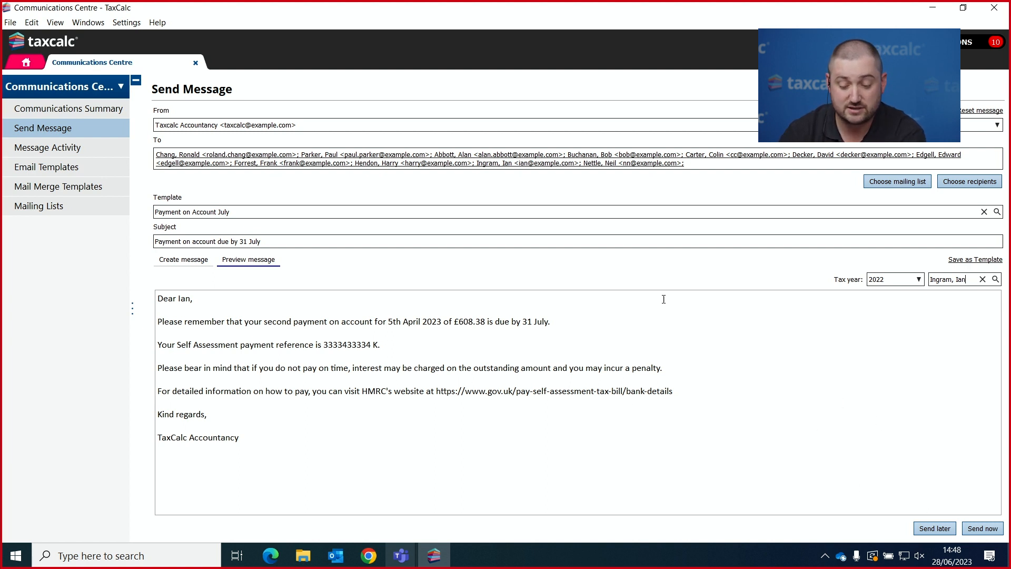
{"action": "left_click", "coordinate": [202, 261]}
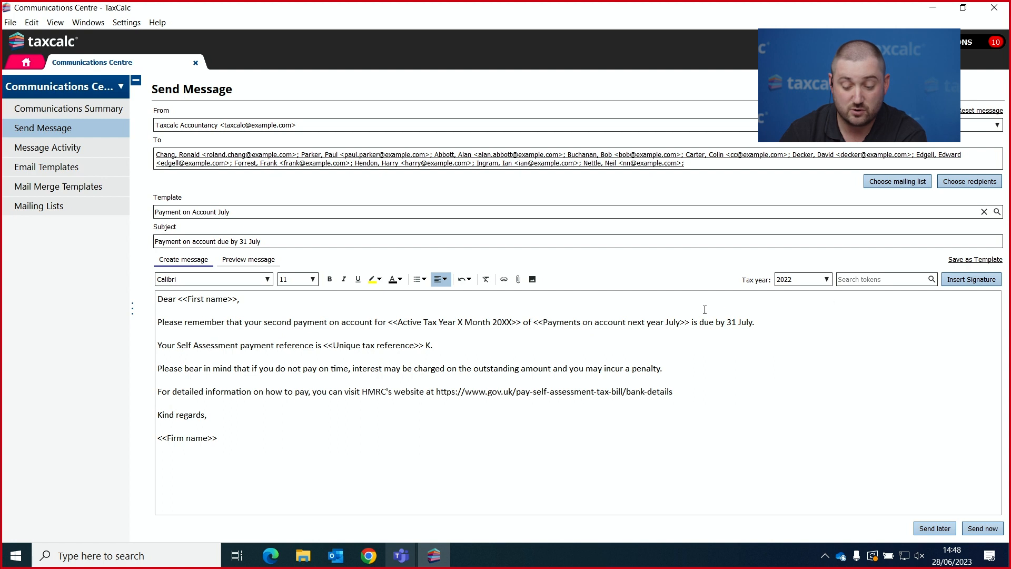
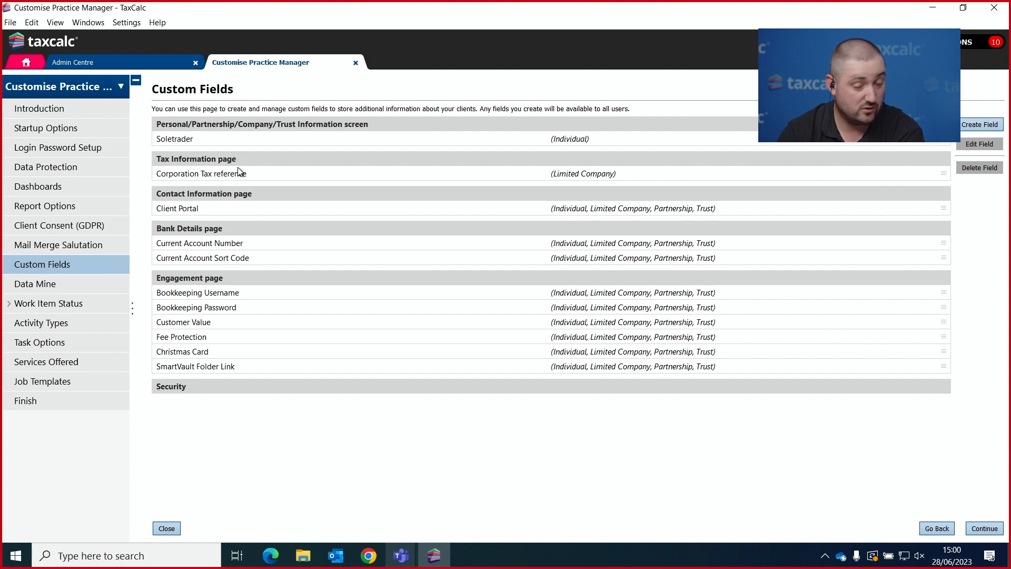
Create a custom field displayed on the Engagement page for individuals, all limited companies, all partnerships and trusts
{"action": "mouse_move", "coordinate": [241, 172]}
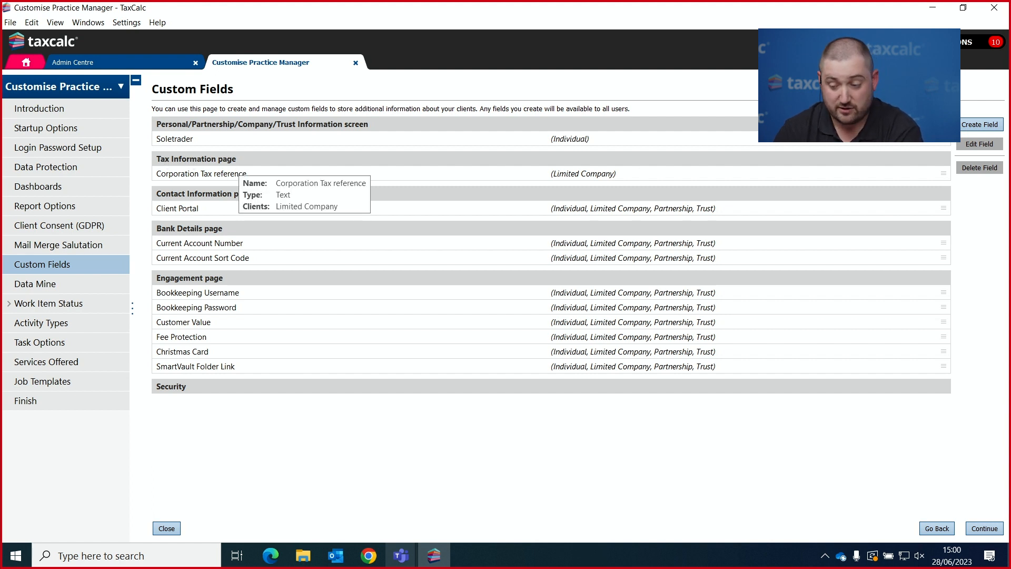
{"action": "left_click", "coordinate": [977, 127]}
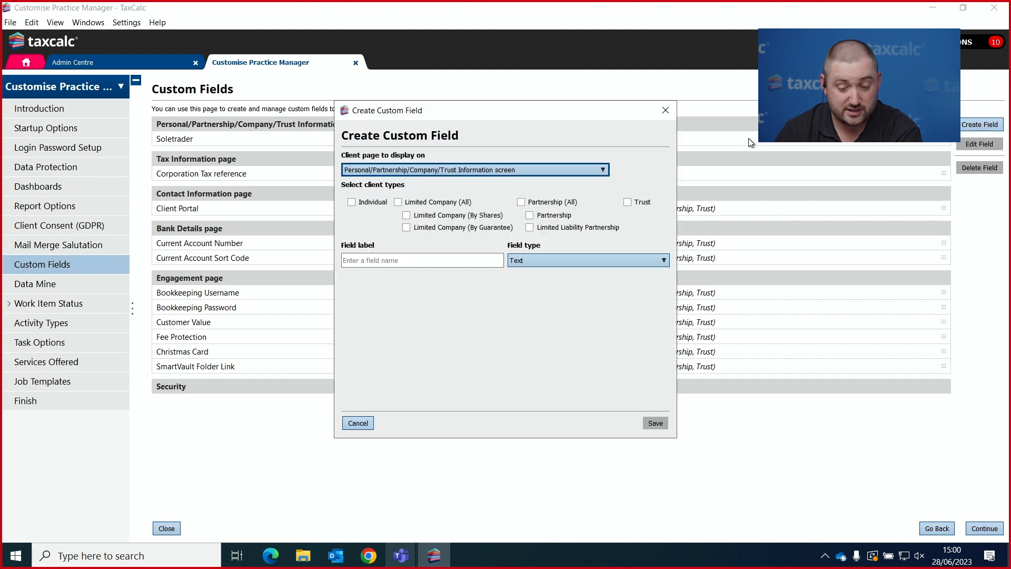
{"action": "left_click", "coordinate": [551, 172]}
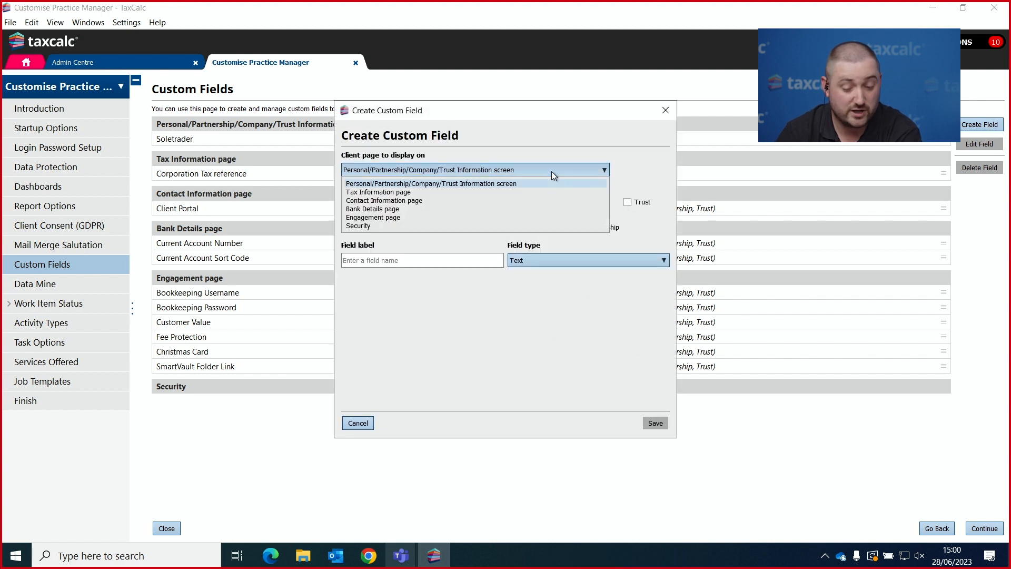
{"action": "left_click", "coordinate": [491, 217]}
{"action": "left_click", "coordinate": [352, 204]}
{"action": "left_click", "coordinate": [398, 202]}
{"action": "left_click", "coordinate": [521, 203]}
{"action": "left_click", "coordinate": [629, 204]}
Label the custom field "Favourite TV Show" with type Text, and save it with the Practice Manager customisation
{"action": "left_click", "coordinate": [464, 255]}
{"action": "type", "text": "Favourite"}
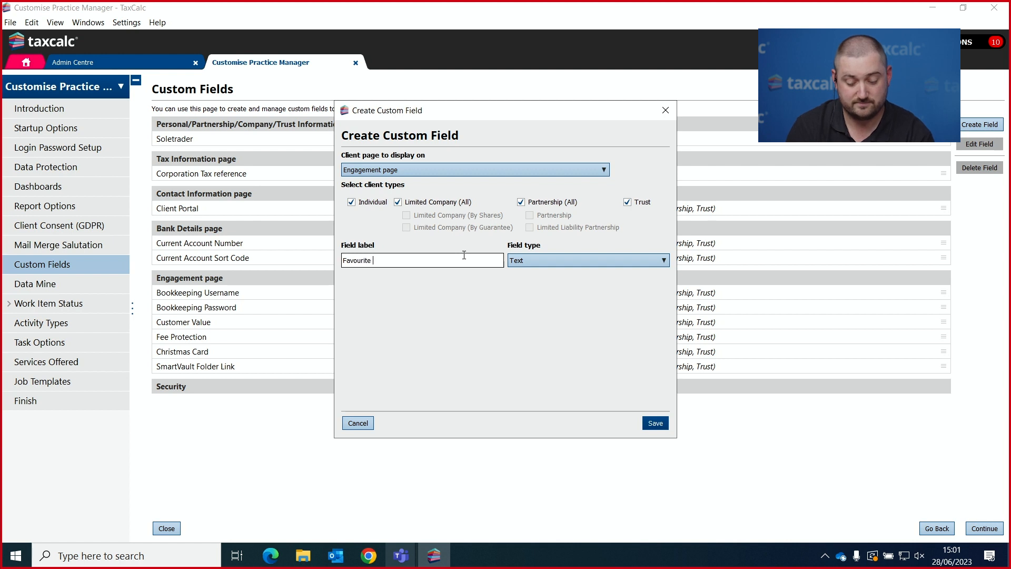
{"action": "type", "text": " TV Show"}
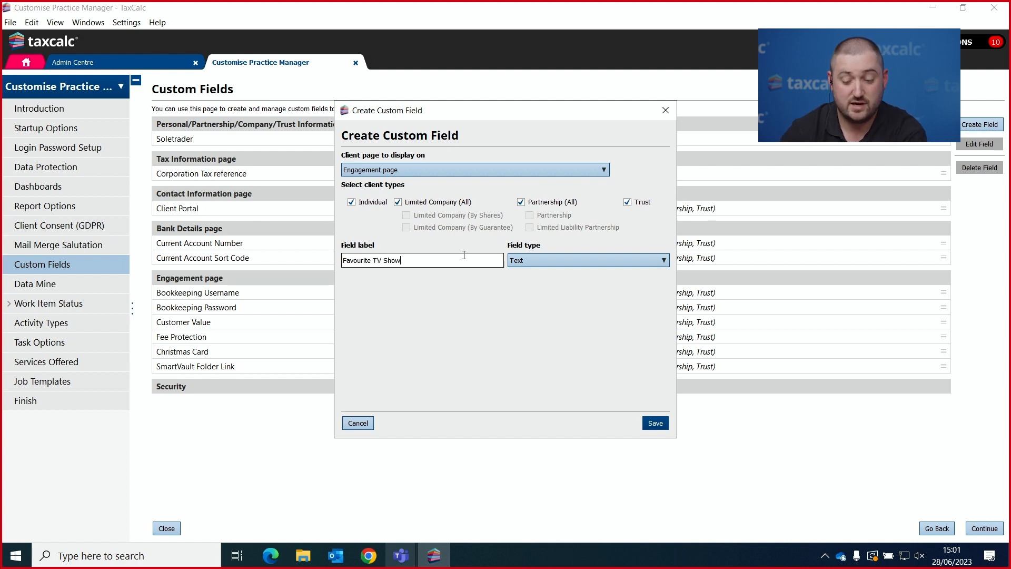
{"action": "left_click", "coordinate": [583, 263]}
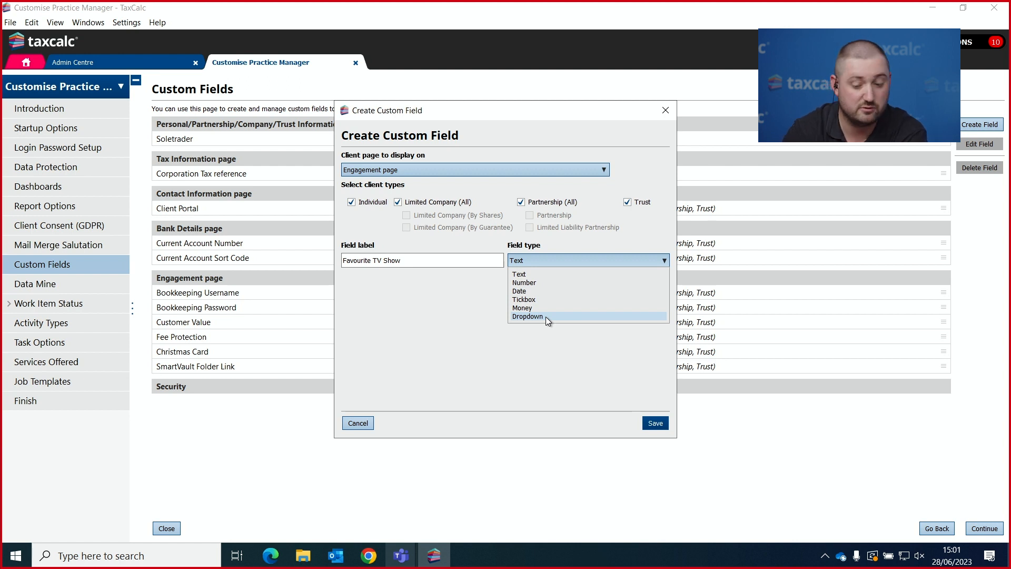
{"action": "left_click", "coordinate": [500, 279]}
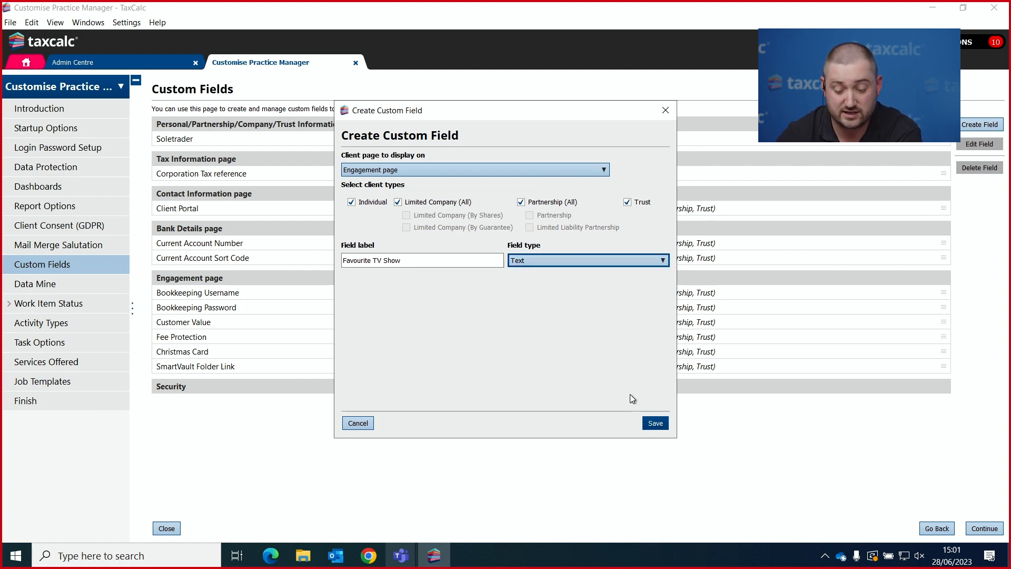
{"action": "left_click", "coordinate": [653, 423]}
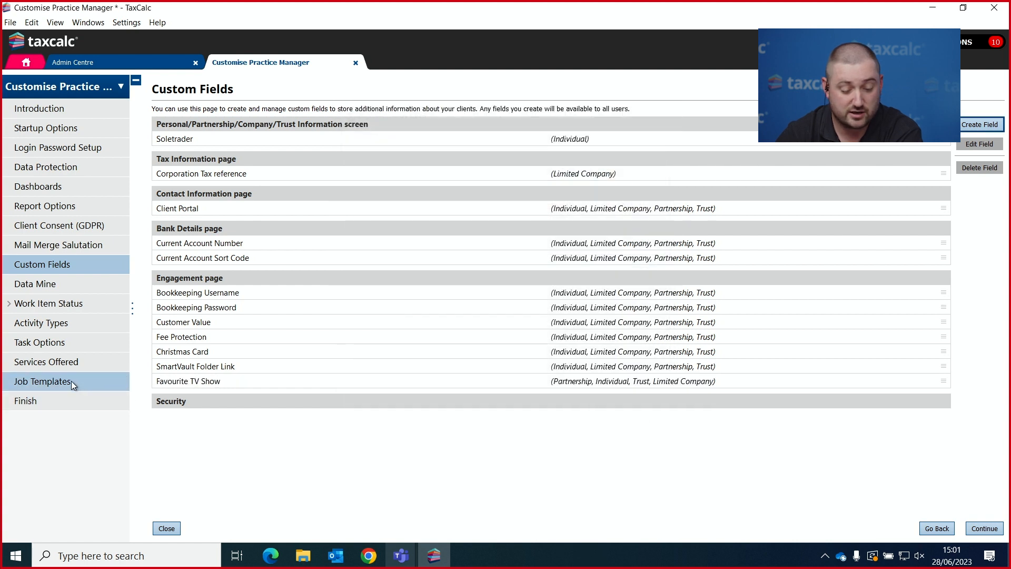
{"action": "left_click", "coordinate": [70, 401]}
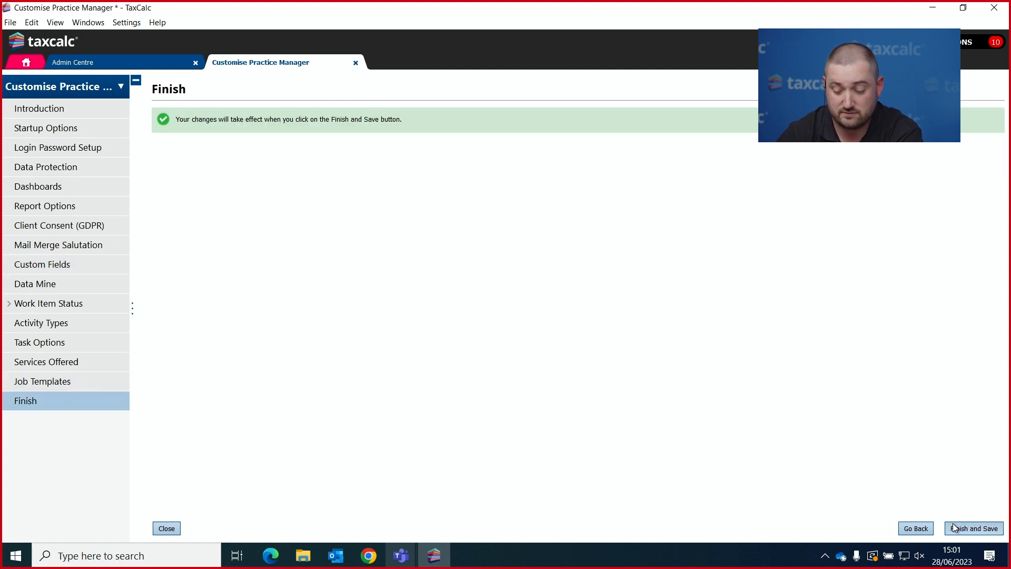
{"action": "left_click", "coordinate": [977, 528]}
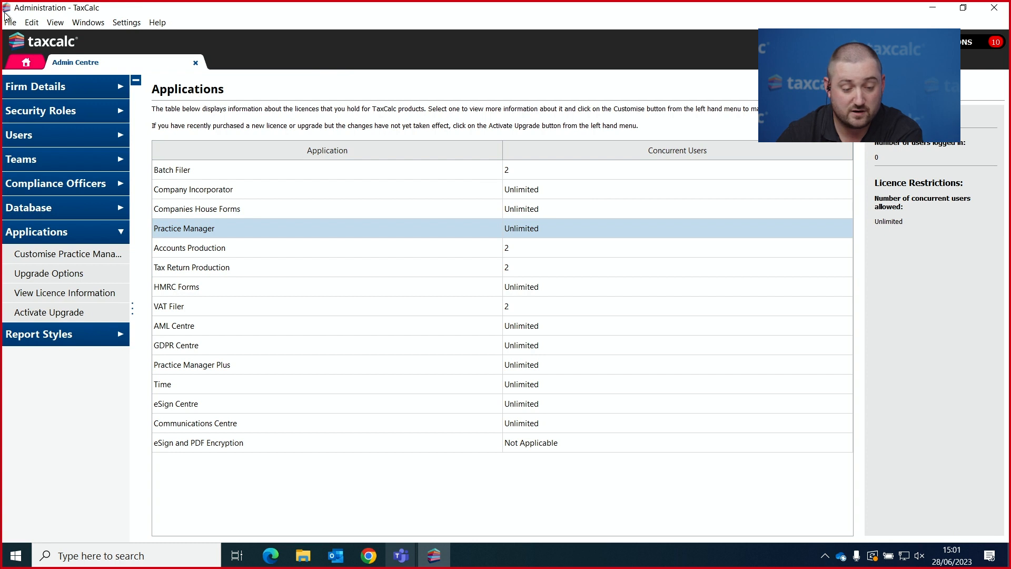
Log out of the software and log back in with the remembered details
{"action": "key", "text": "alt+f"}
{"action": "left_click", "coordinate": [42, 49]}
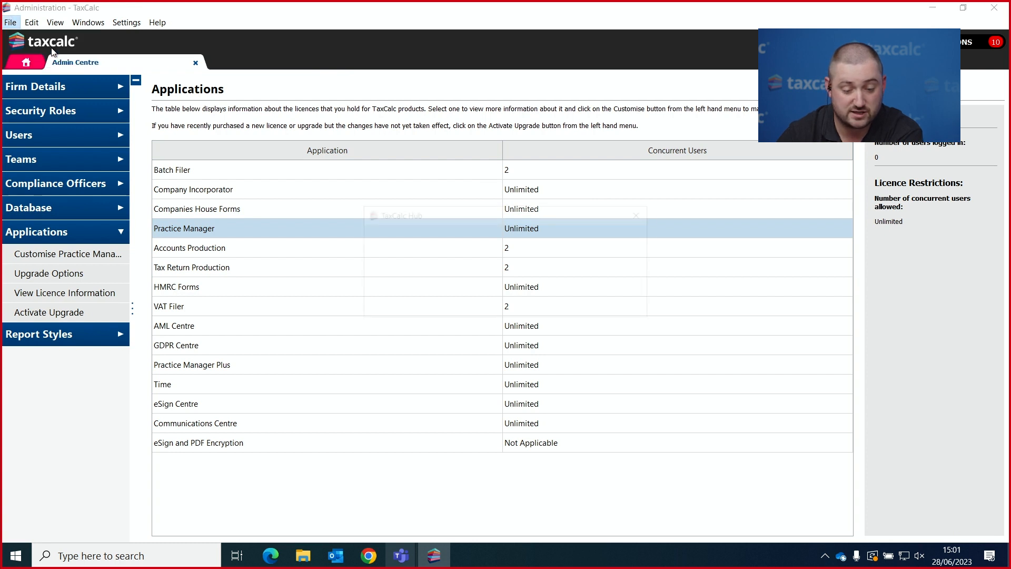
{"action": "left_click", "coordinate": [637, 310]}
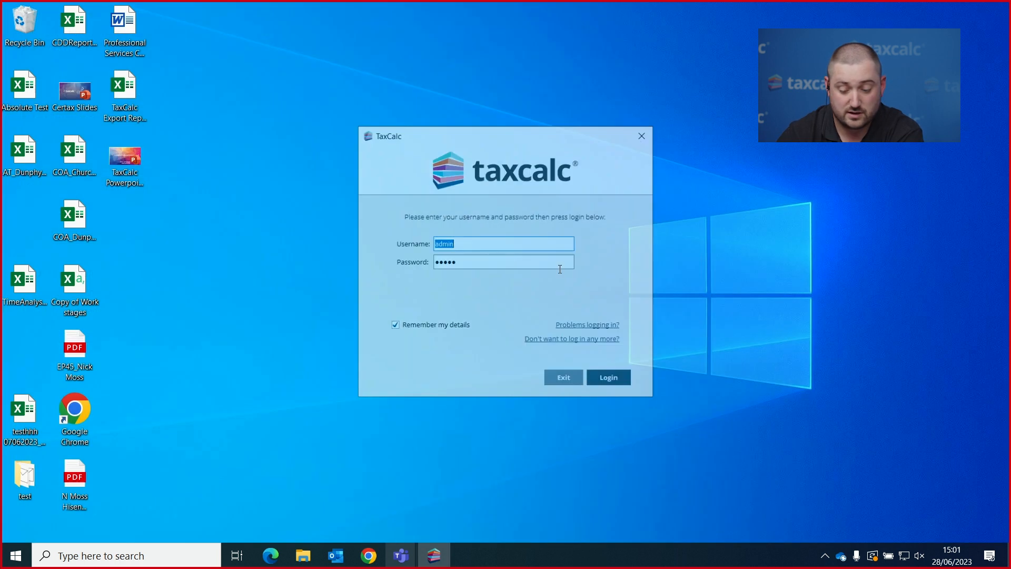
{"action": "left_click", "coordinate": [609, 380]}
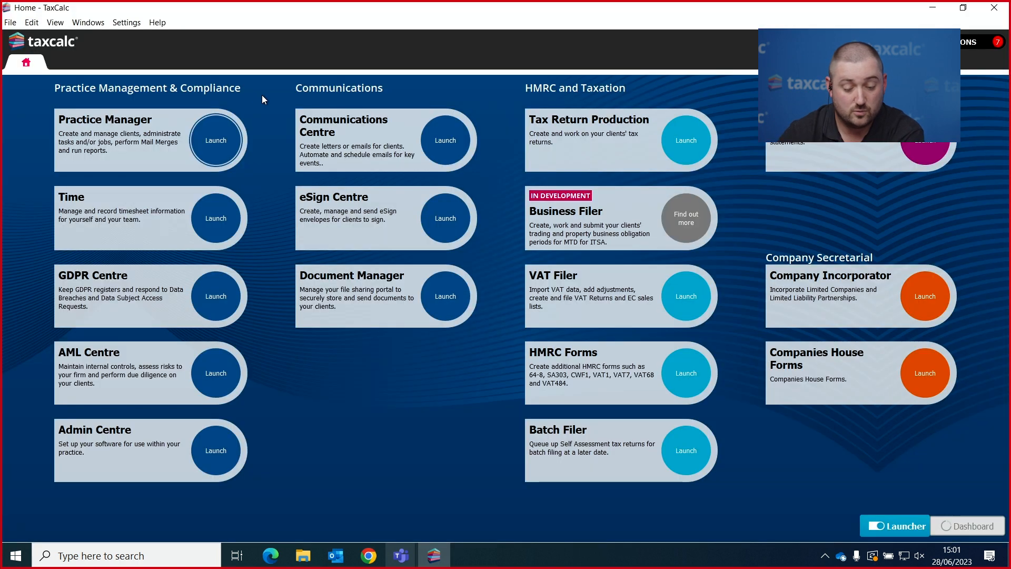
Launch Practice Manager and search the clients for the individual by surname
{"action": "left_click", "coordinate": [208, 140]}
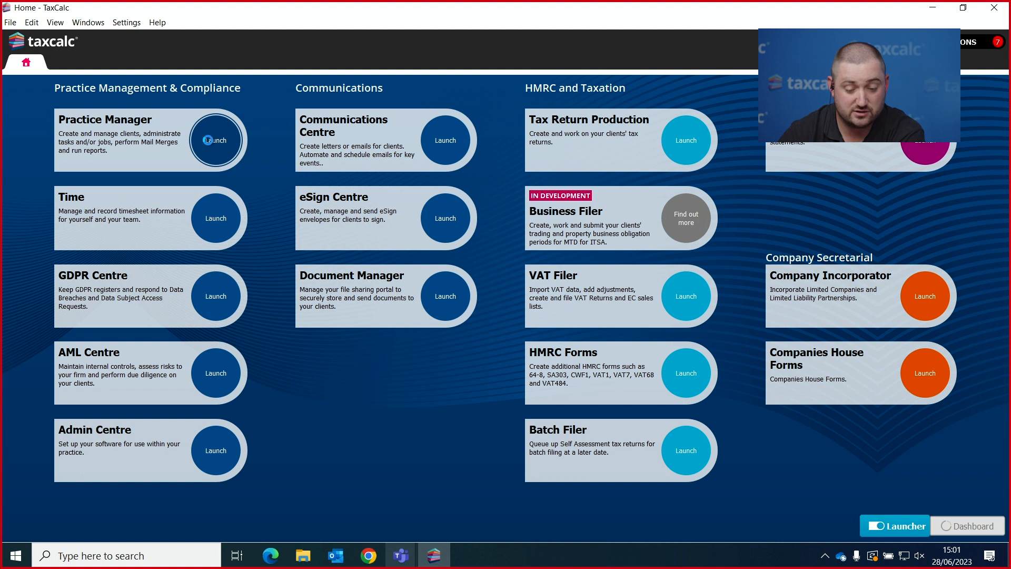
{"action": "left_click", "coordinate": [376, 113]}
{"action": "type", "text": "rol"}
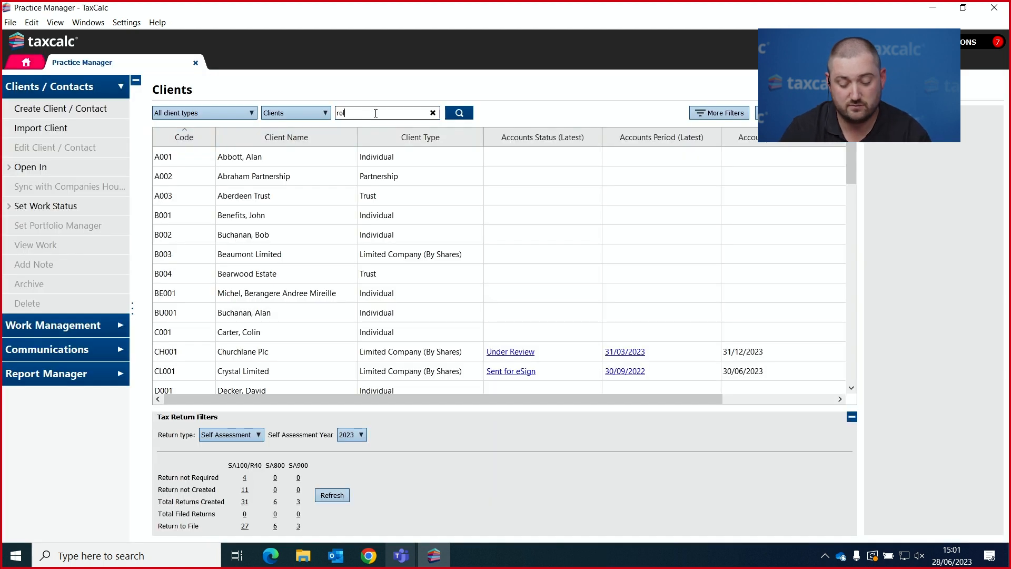
{"action": "type", "text": "cham"}
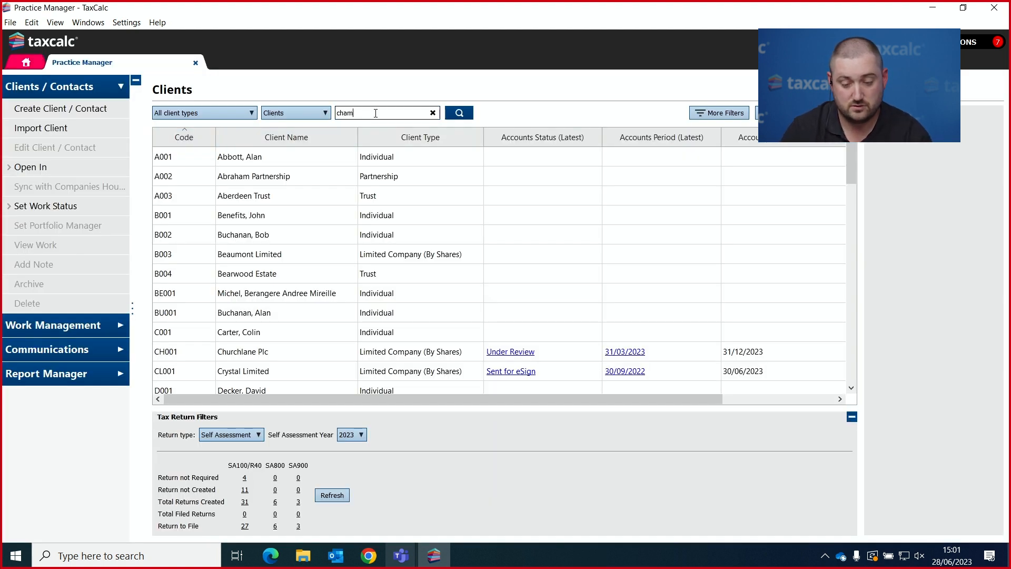
{"action": "key", "text": "BackSpace"}
{"action": "type", "text": "ng"}
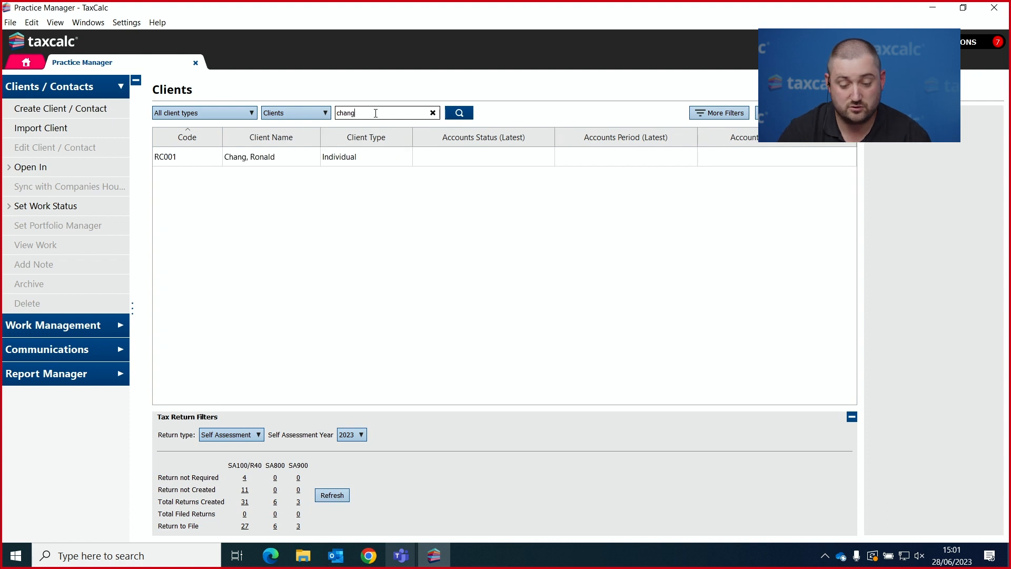
Open the found client's record and go to the Favourite TV Show custom field on its Engagement page
{"action": "left_click", "coordinate": [332, 163]}
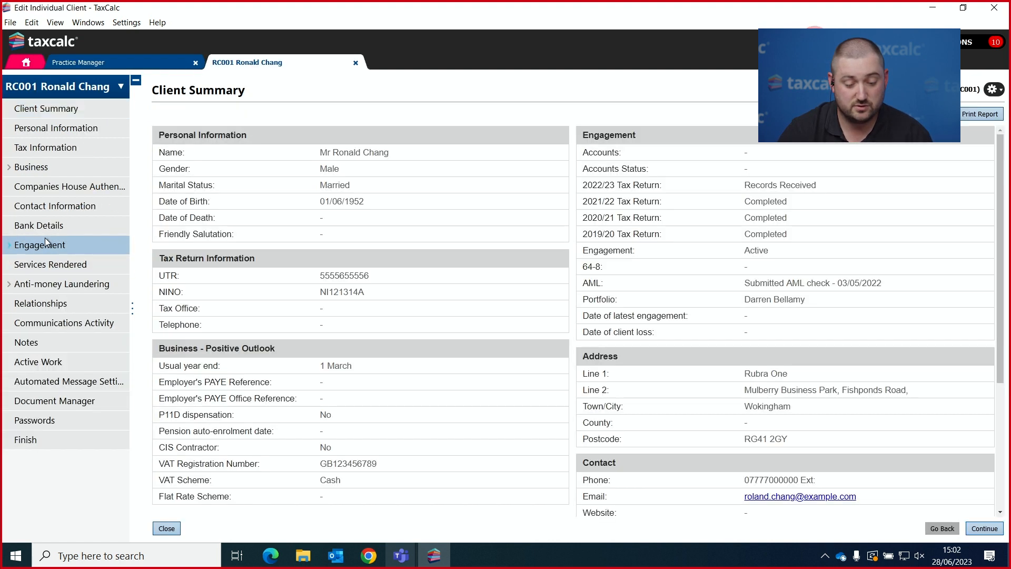
{"action": "left_click", "coordinate": [45, 242]}
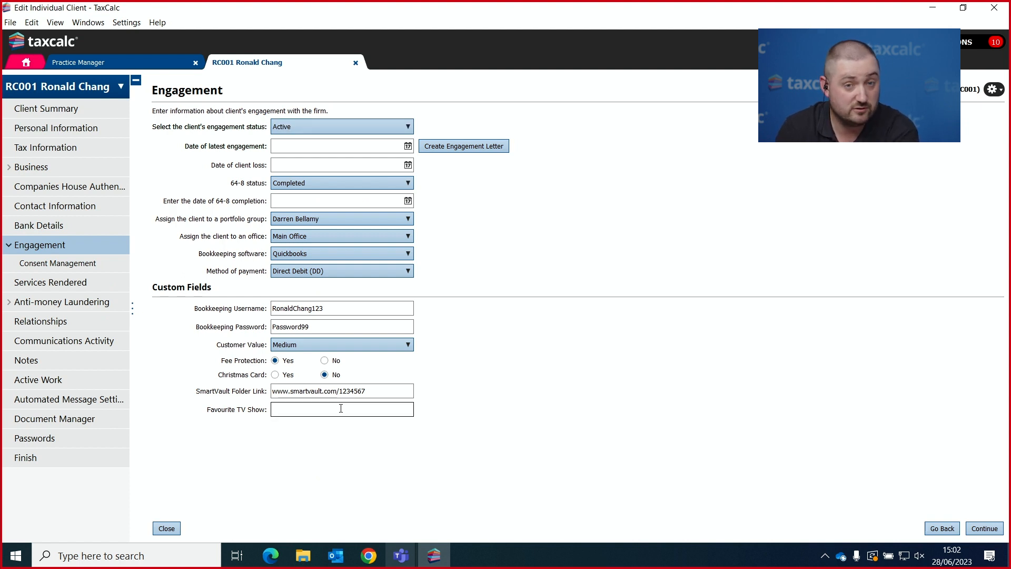
{"action": "left_click", "coordinate": [341, 409]}
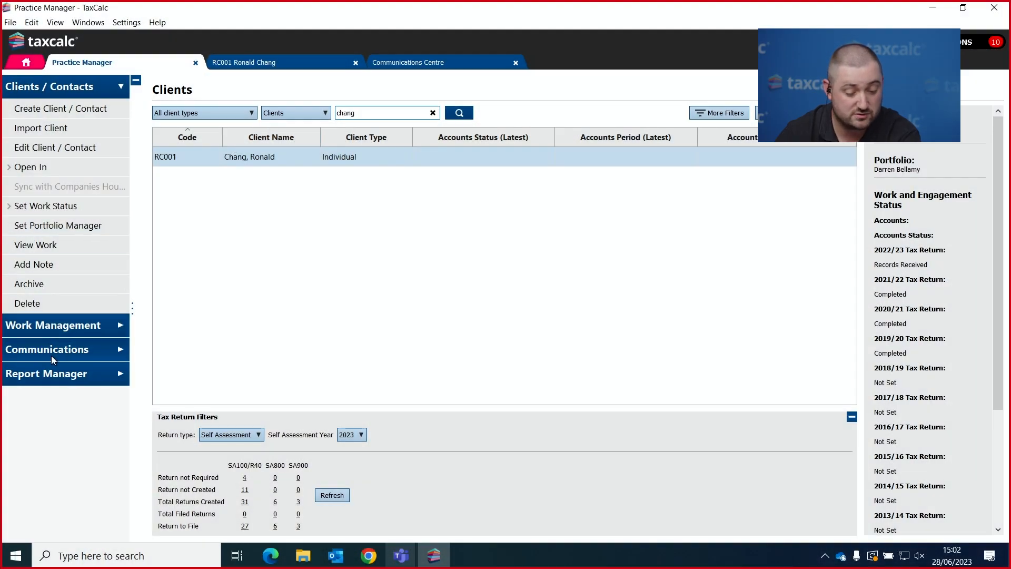
Run the Power Hour report from Report Manager
{"action": "left_click", "coordinate": [58, 374]}
{"action": "left_click", "coordinate": [262, 427]}
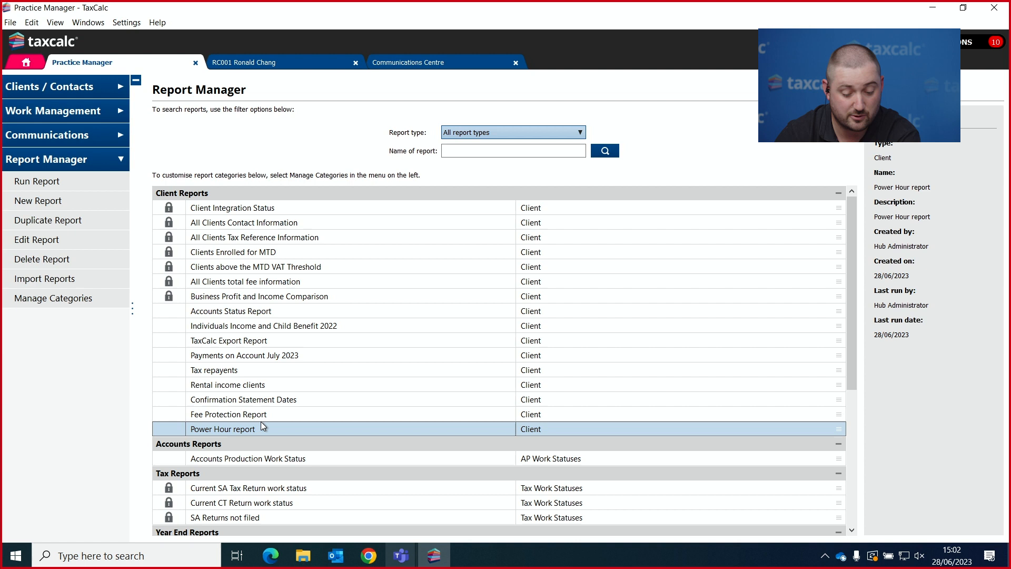
{"action": "left_click", "coordinate": [77, 188]}
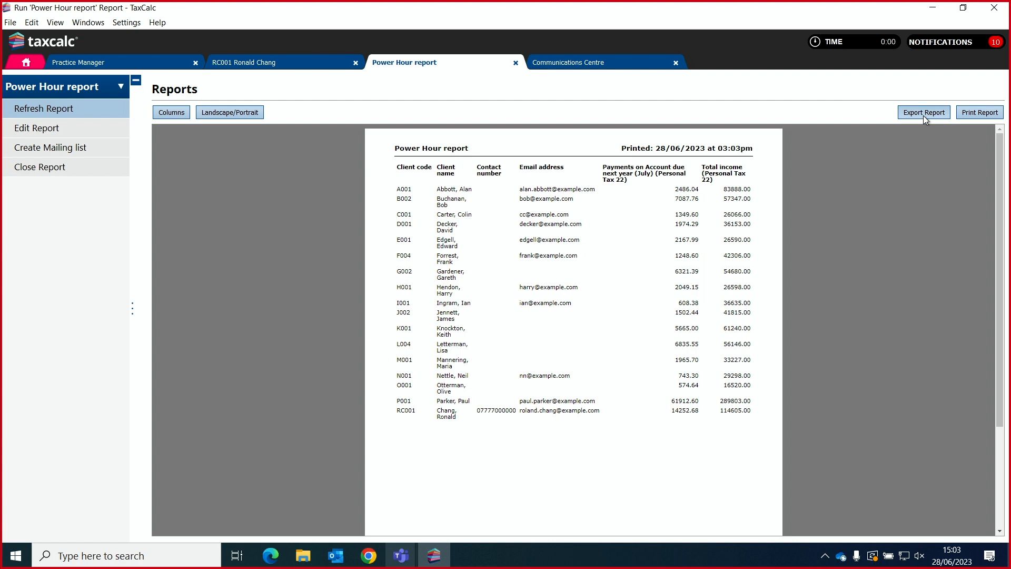
View the export formats offered for the Power Hour report, and close the report without exporting
{"action": "left_click", "coordinate": [925, 116]}
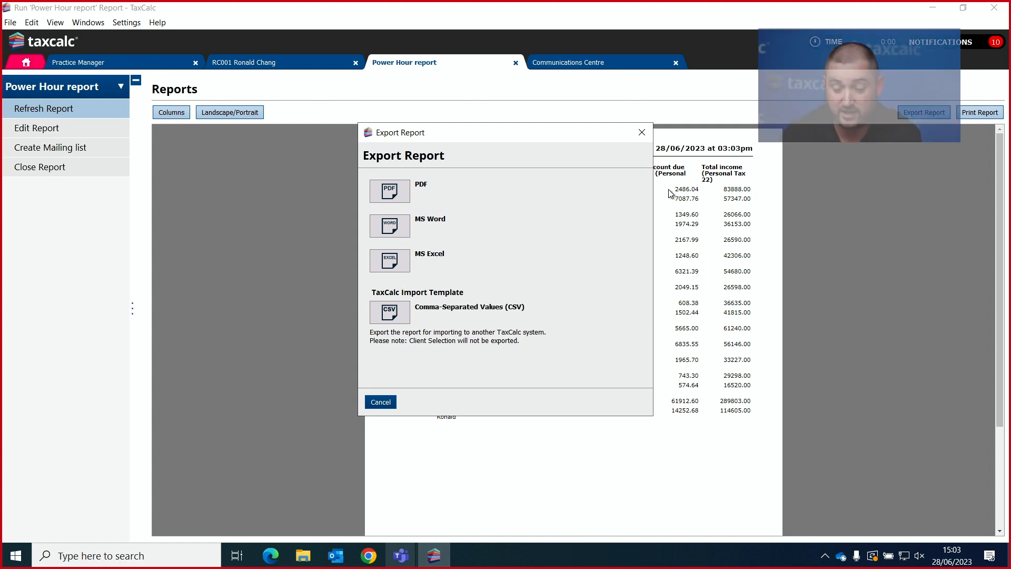
{"action": "left_click", "coordinate": [646, 136]}
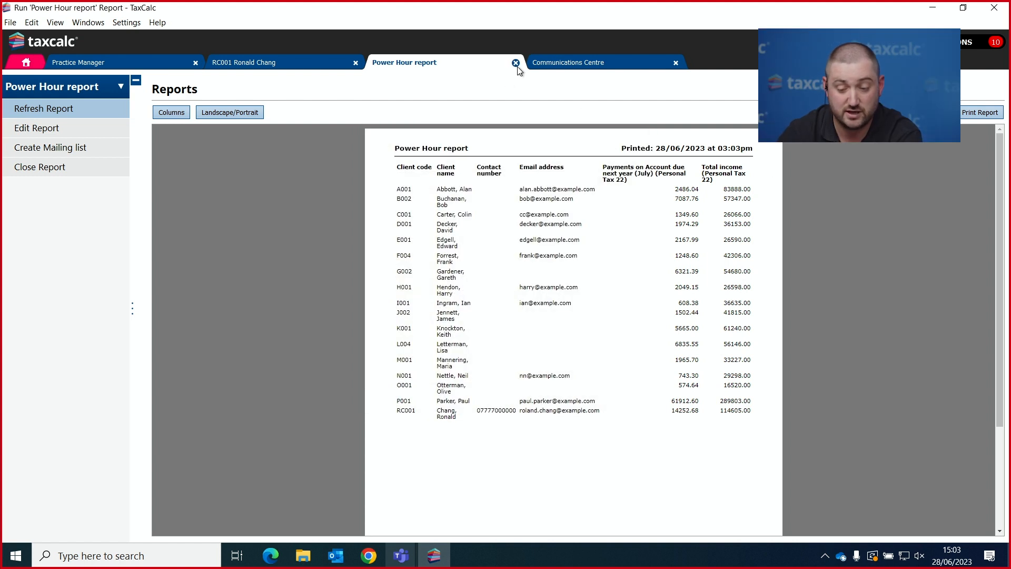
{"action": "left_click", "coordinate": [516, 63]}
View the Check for Confirmation Statement email template in the Communications Centre and close it
{"action": "left_click", "coordinate": [435, 70]}
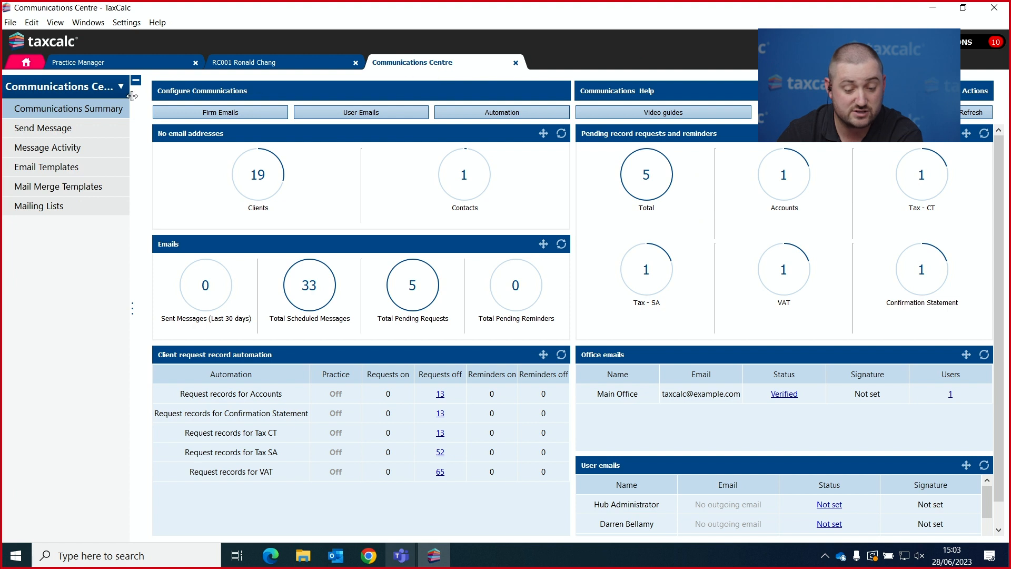
{"action": "left_click", "coordinate": [96, 163]}
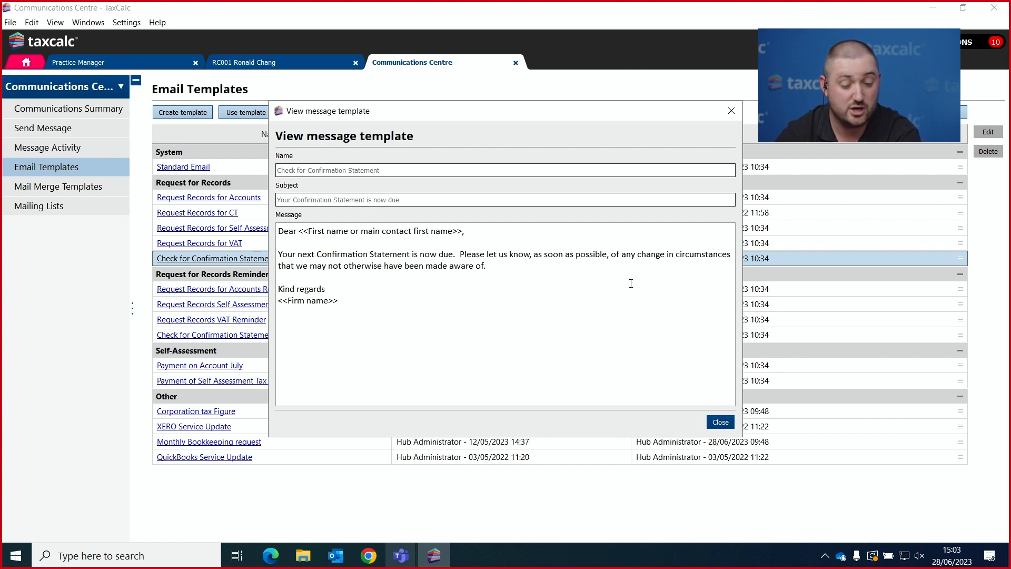
{"action": "left_click", "coordinate": [732, 111]}
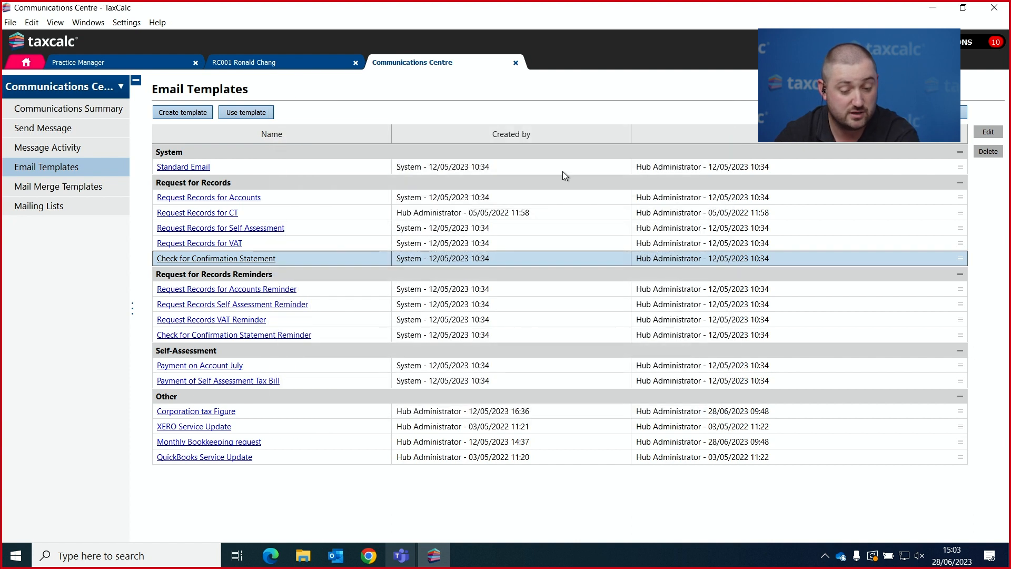
Start a new email template and insert the First name token and the mailbox signature into its message
{"action": "left_click", "coordinate": [185, 115]}
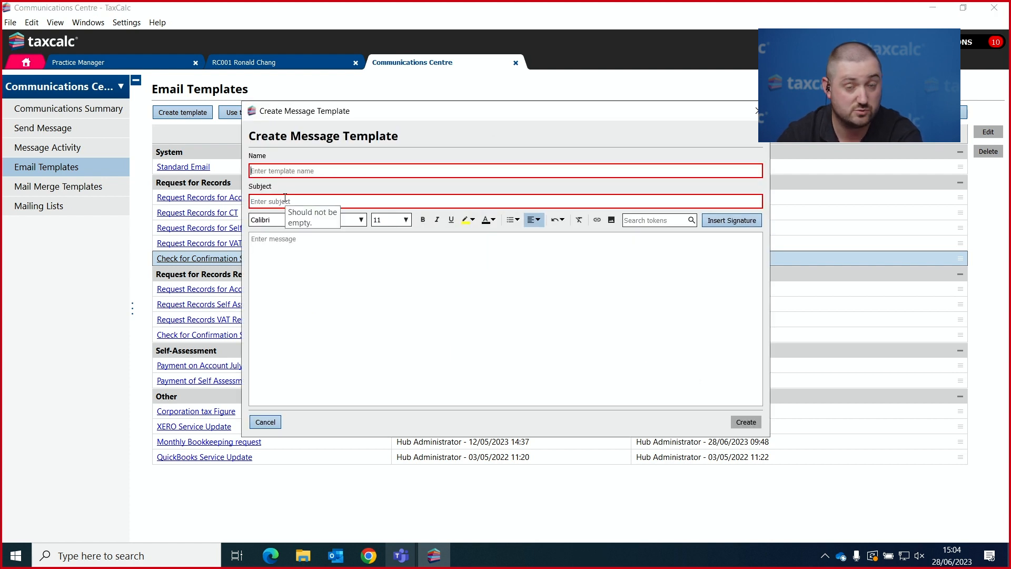
{"action": "left_click", "coordinate": [285, 199]}
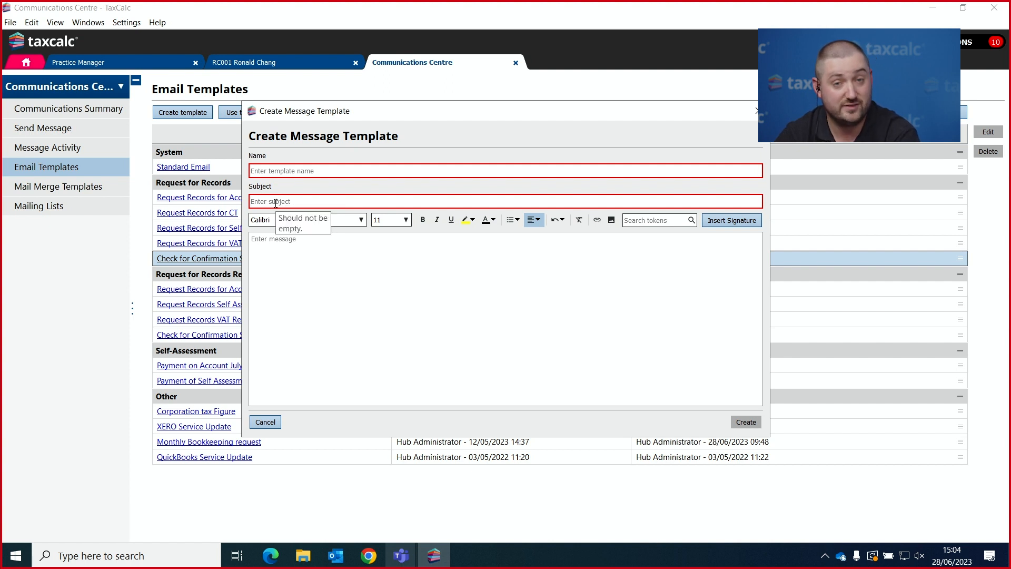
{"action": "left_click", "coordinate": [275, 243]}
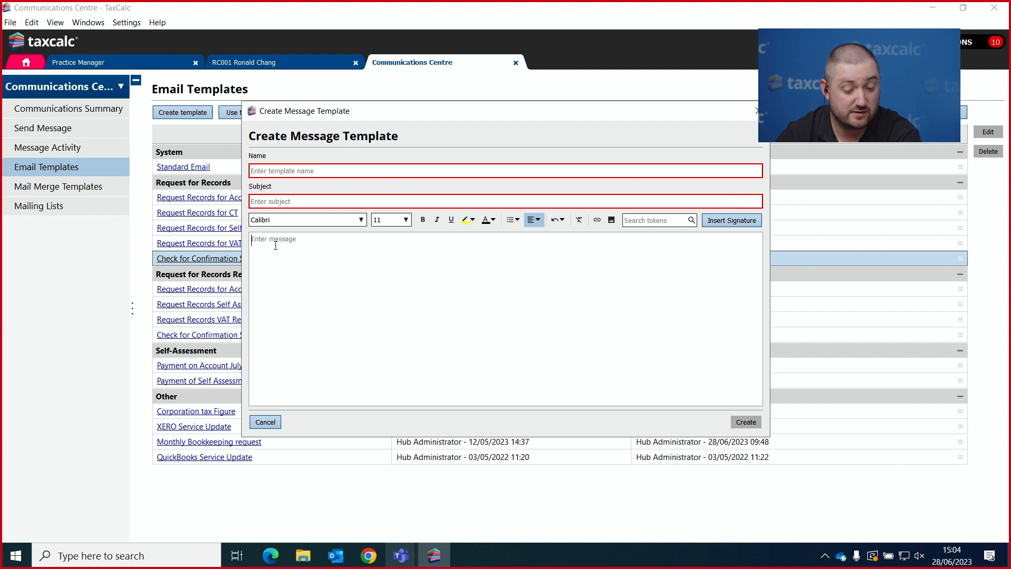
{"action": "left_click", "coordinate": [361, 220]}
{"action": "left_click", "coordinate": [362, 220]}
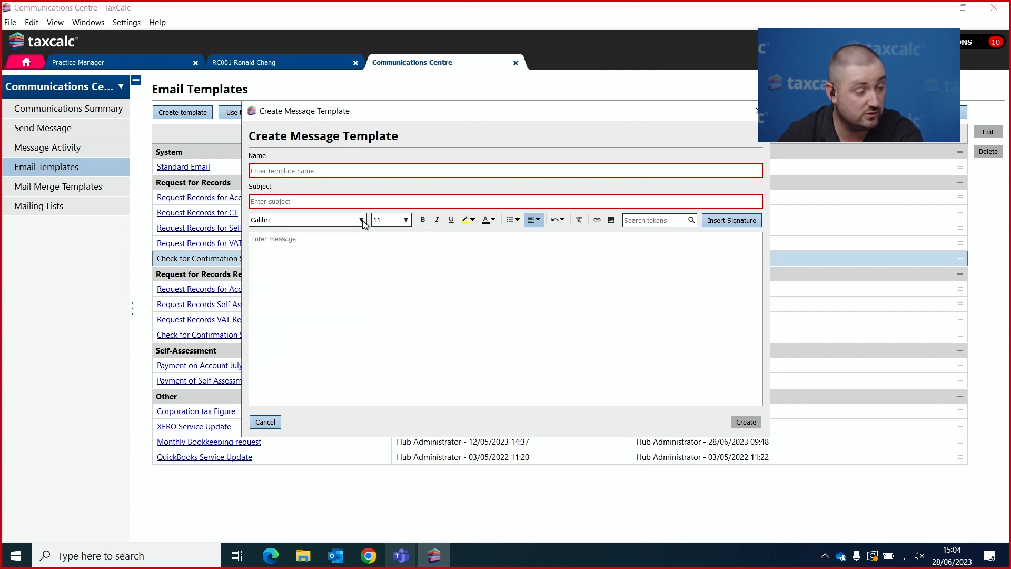
{"action": "left_click", "coordinate": [652, 222]}
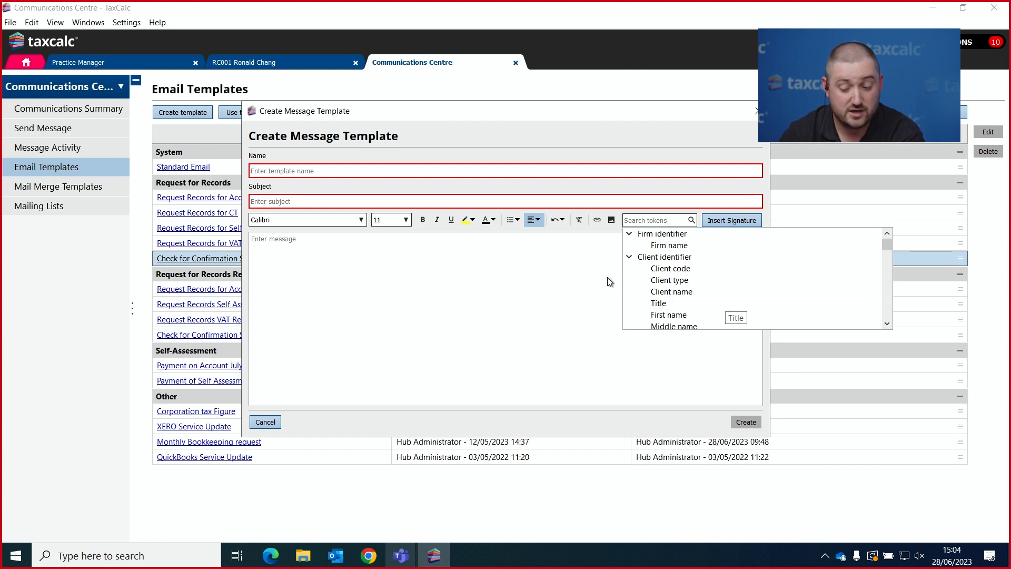
{"action": "left_click", "coordinate": [695, 315]}
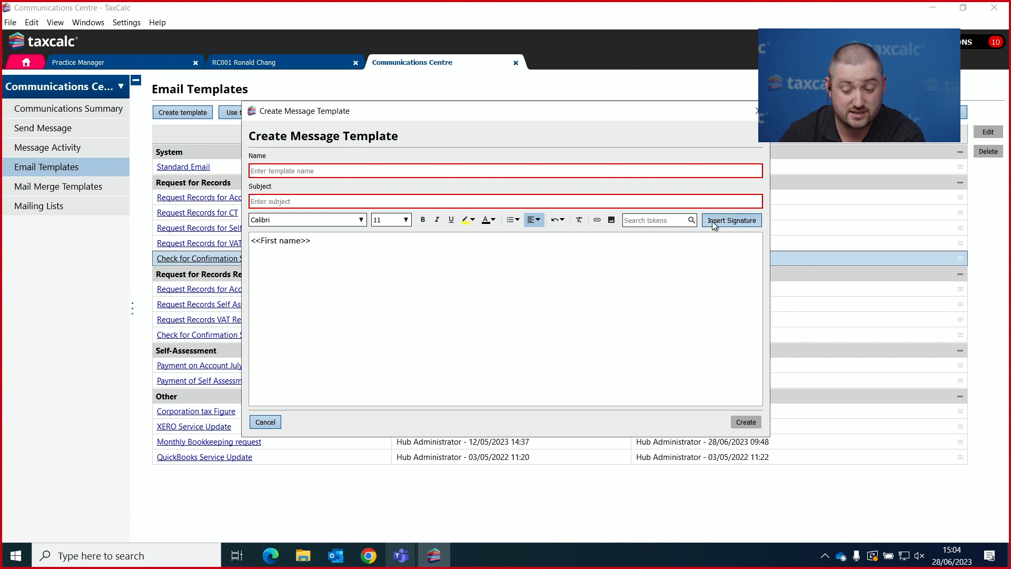
{"action": "left_click", "coordinate": [726, 225]}
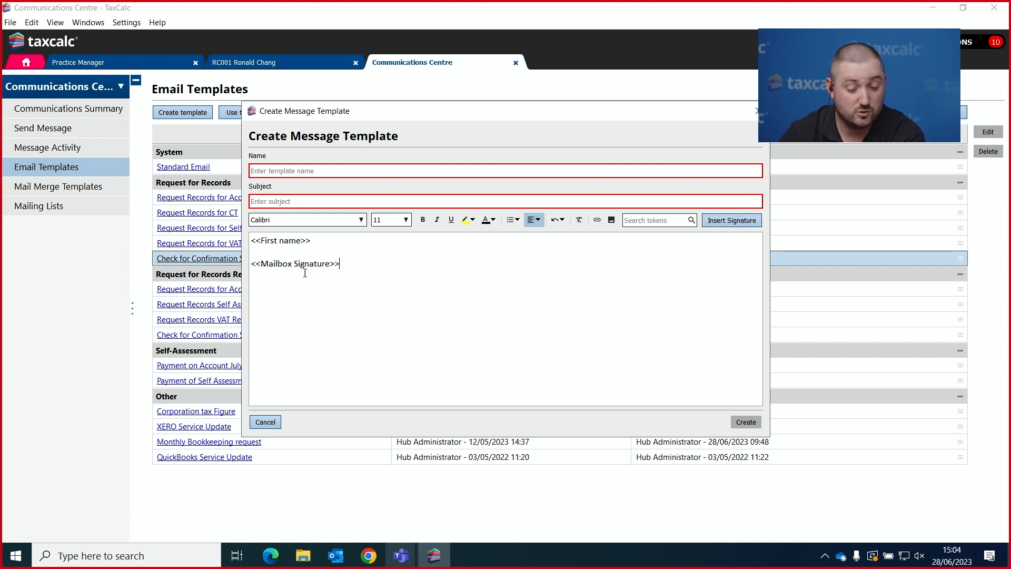